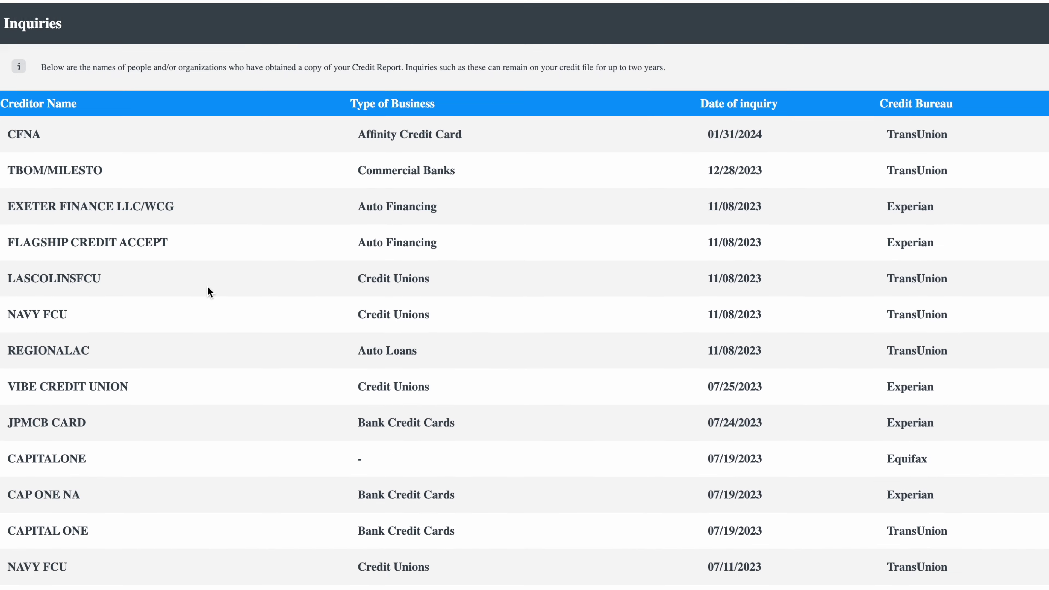
- Try selecting the Inquiries heading, creditor CFNA and bureau TransUnion in the first inquiry row
scroll(186, 232, down, 1)
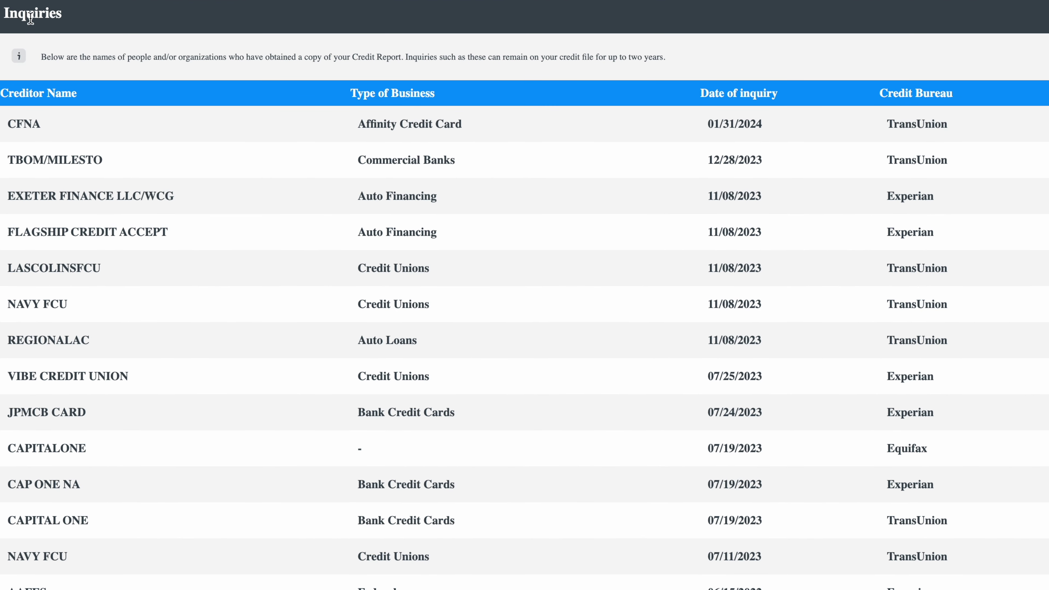
double_click(36, 15)
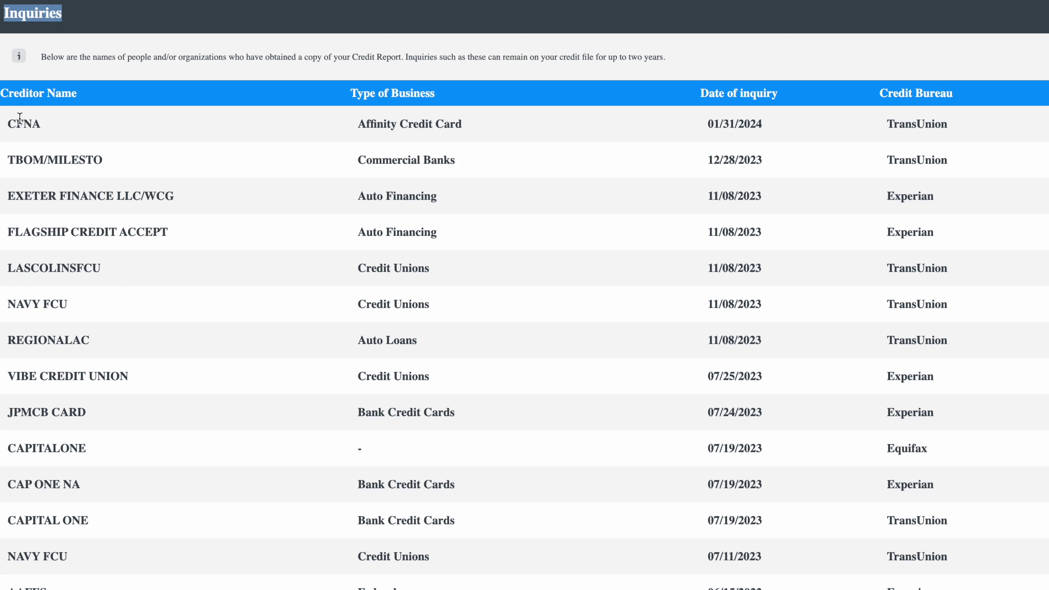
double_click(31, 129)
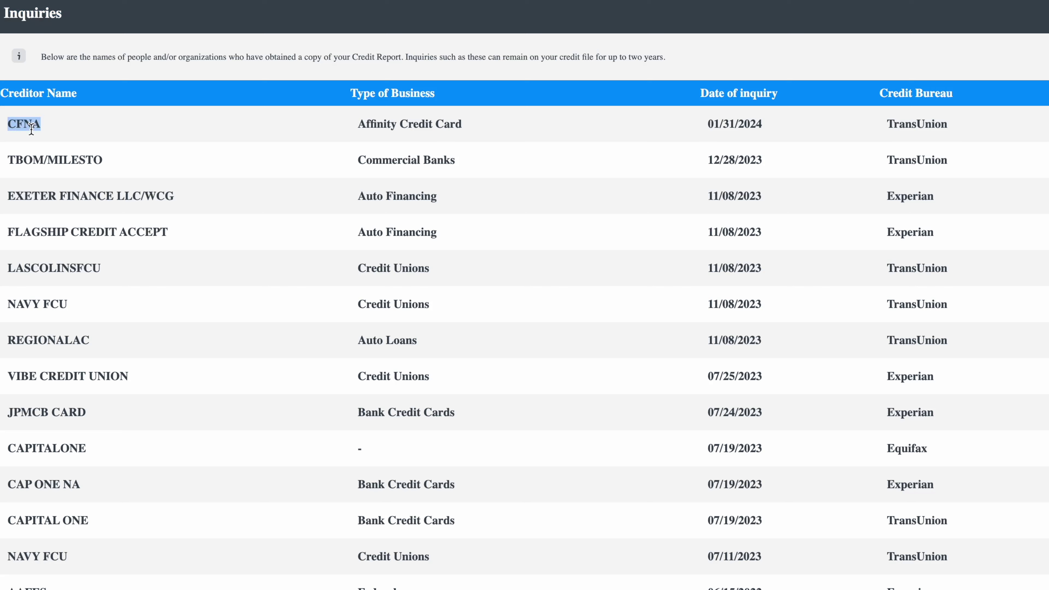
triple_click(744, 134)
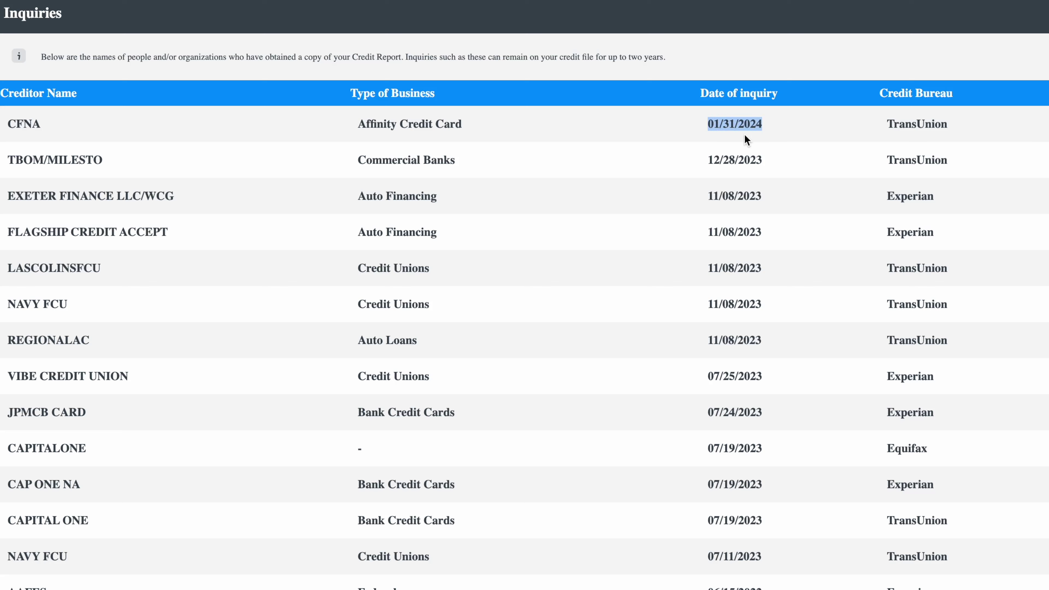
double_click(931, 124)
click(737, 125)
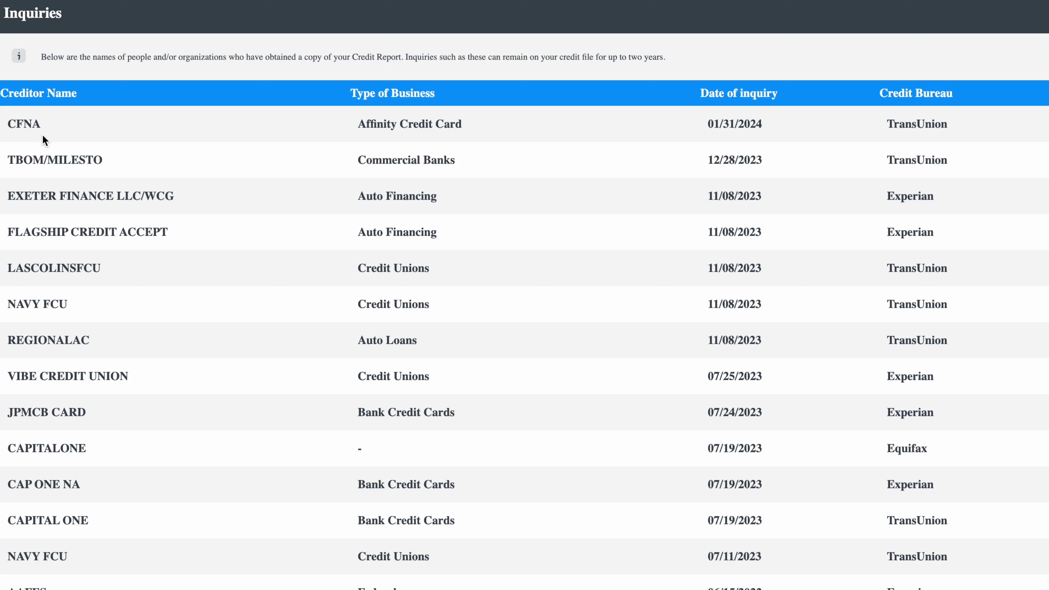
- Select the first inquiry's date 01/31/2024 and search the page for it
triple_click(726, 124)
click(889, 124)
drag(724, 125, 732, 125)
triple_click(732, 125)
key(ctrl+f)
key(ctrl+c)
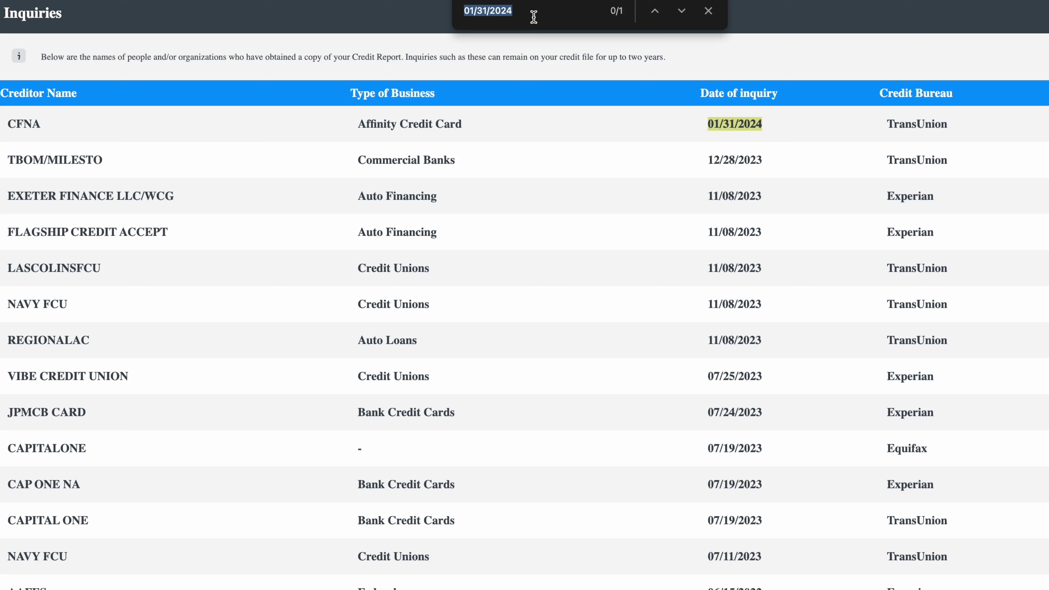
- Search the page for 01/31/2024 and select the matching creditor name CFNA
key(BackSpace)
key(ctrl+v)
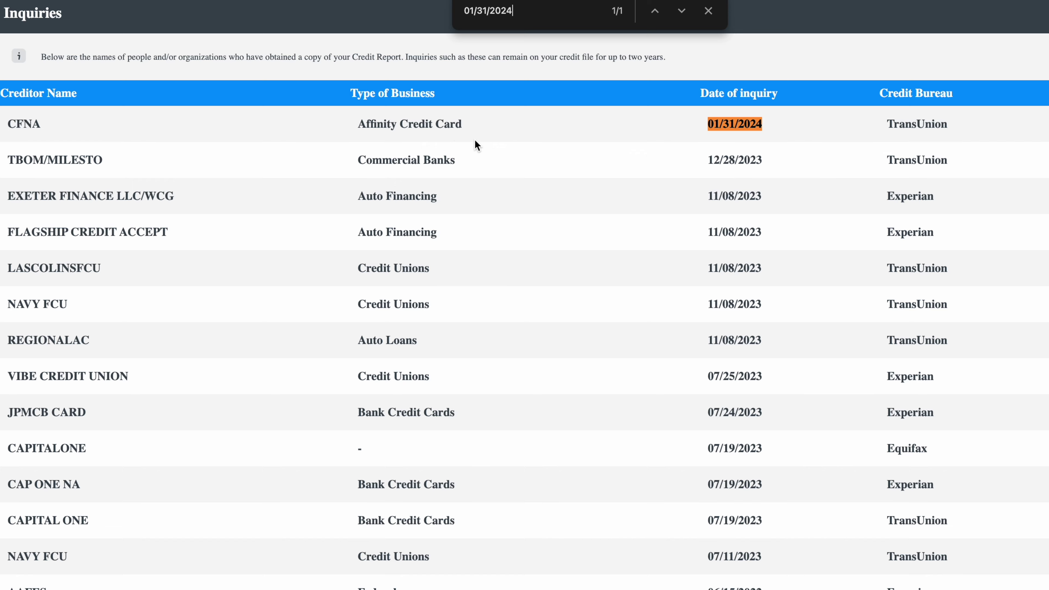
scroll(457, 134, up, 2)
scroll(421, 115, down, 2)
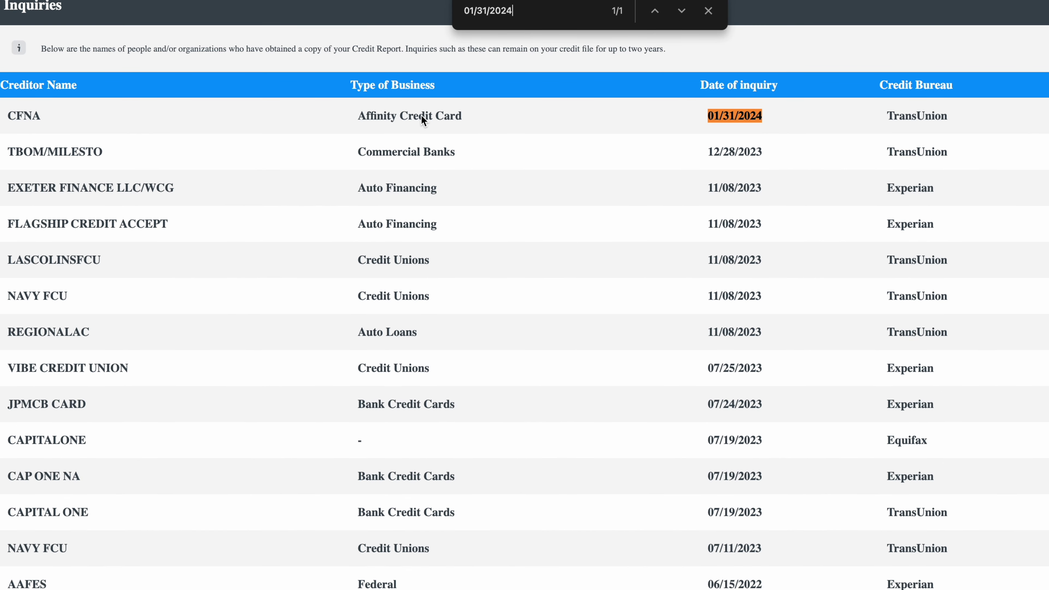
triple_click(549, 13)
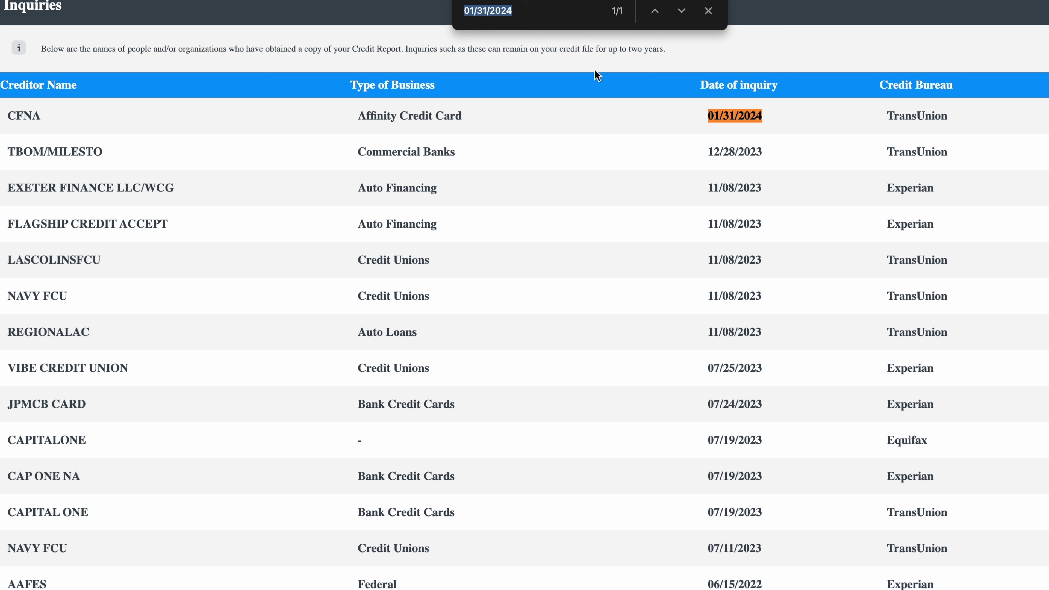
double_click(26, 115)
key(super+c)
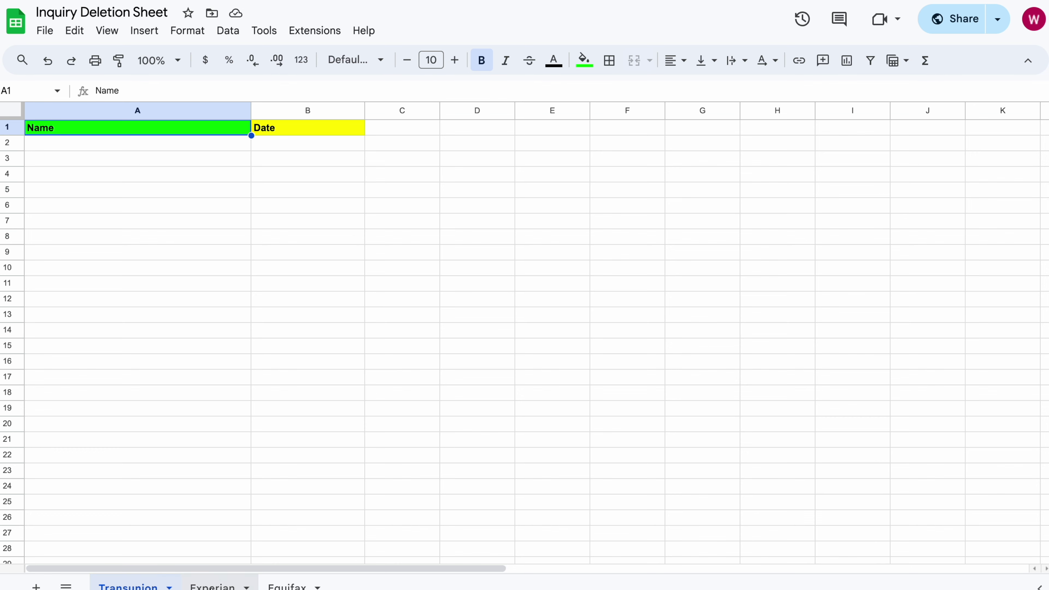
- Paste CFNA as plain text into cell A2 of the Transunion sheet
click(213, 586)
click(287, 586)
click(128, 586)
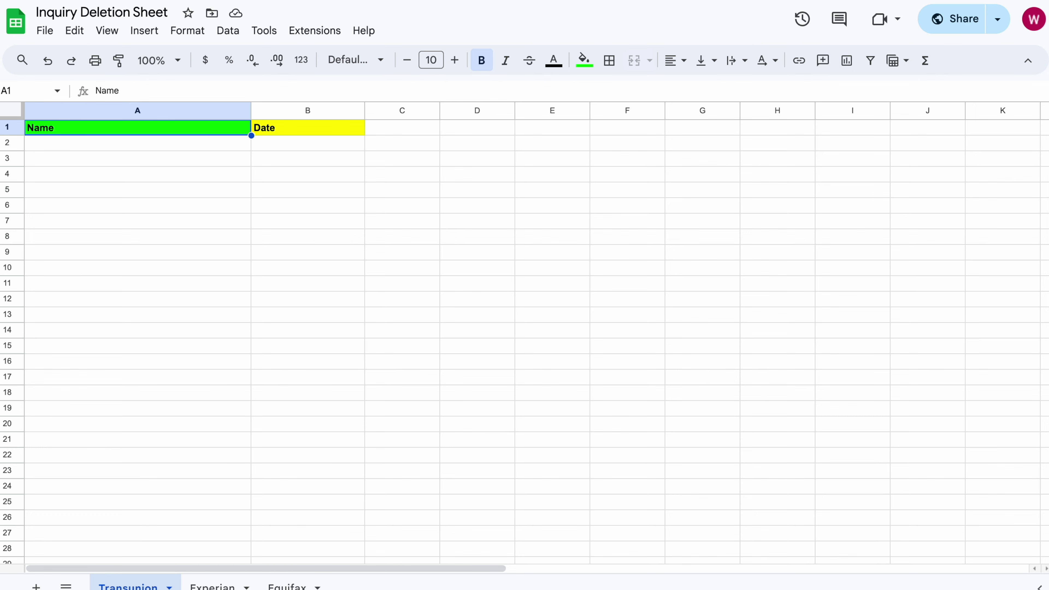
double_click(59, 144)
right_click(58, 142)
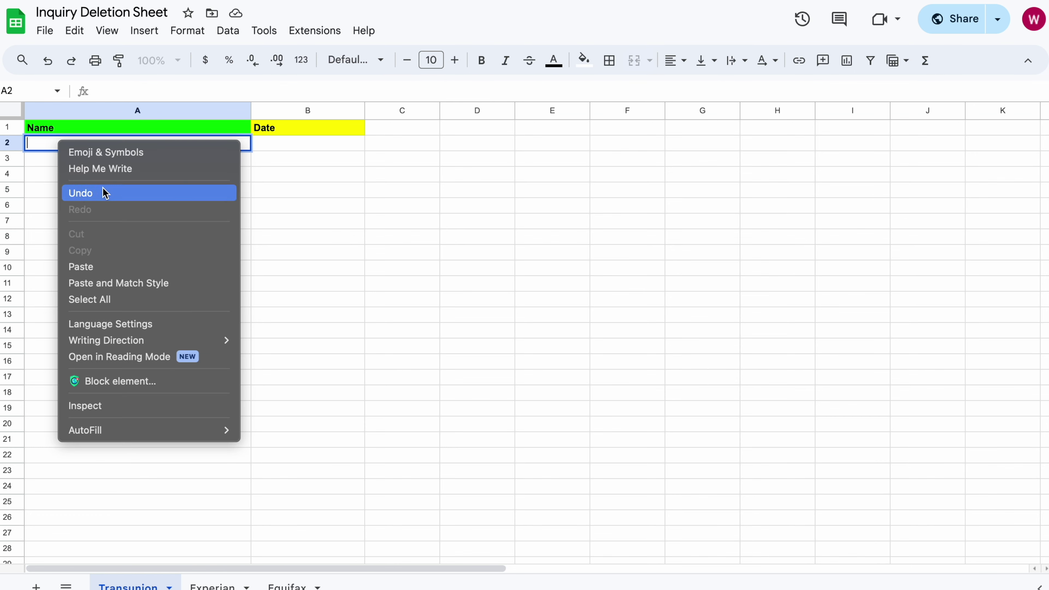
click(120, 284)
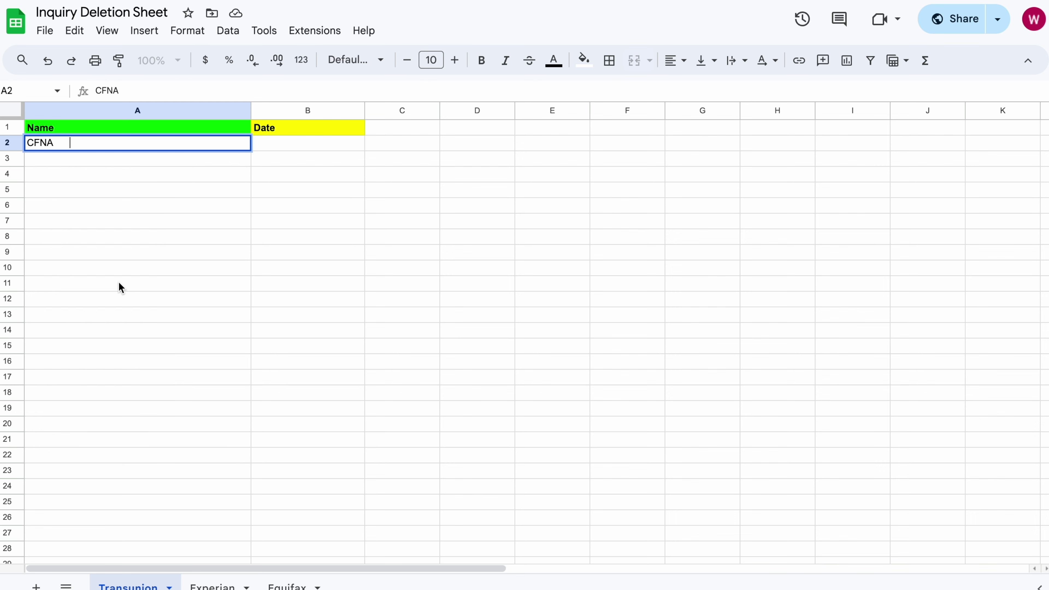
key(BackSpace)
- Copy 01/31/2024 from the report into cell B2, then move to A3
key(super+Tab)
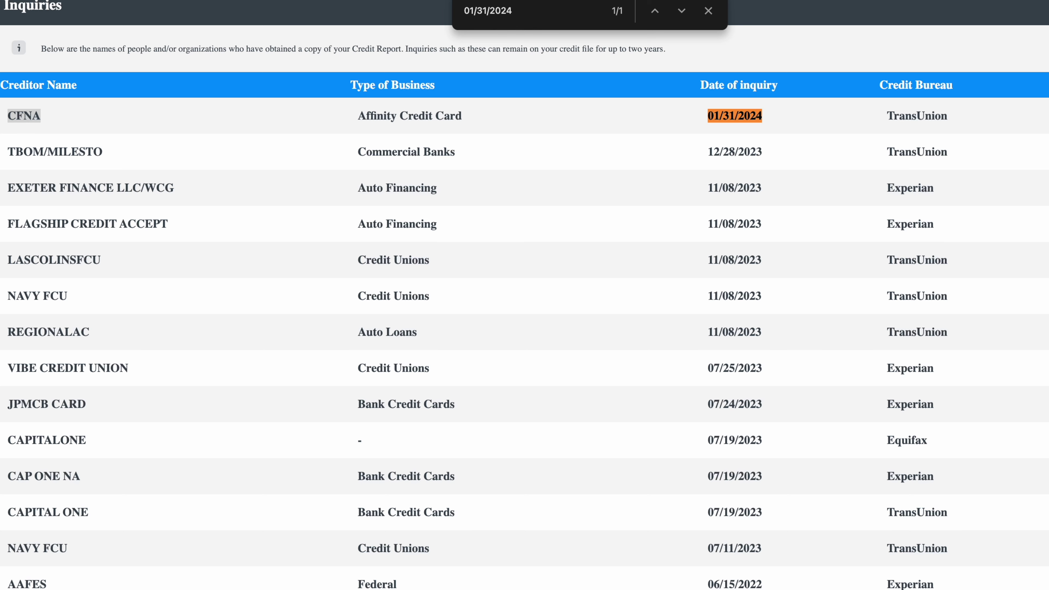
click(735, 117)
key(ctrl+c)
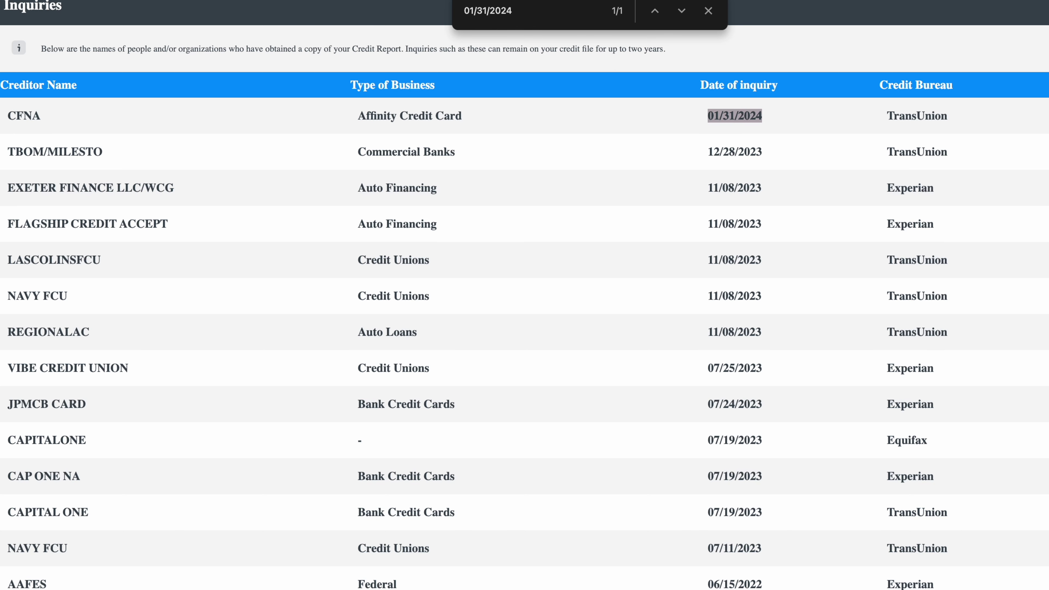
key(super+Tab)
double_click(281, 144)
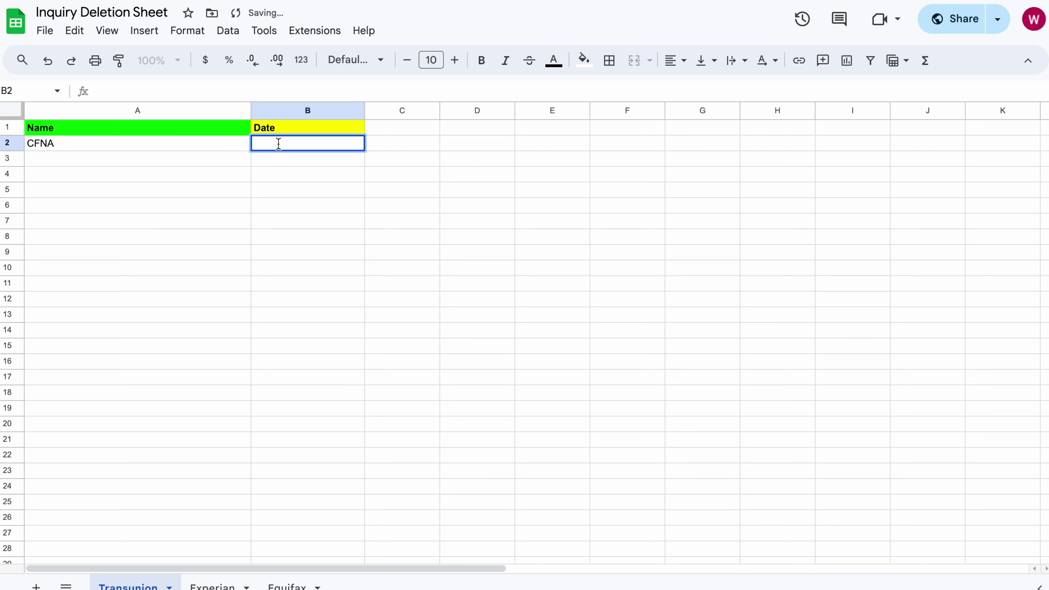
key(ctrl+v)
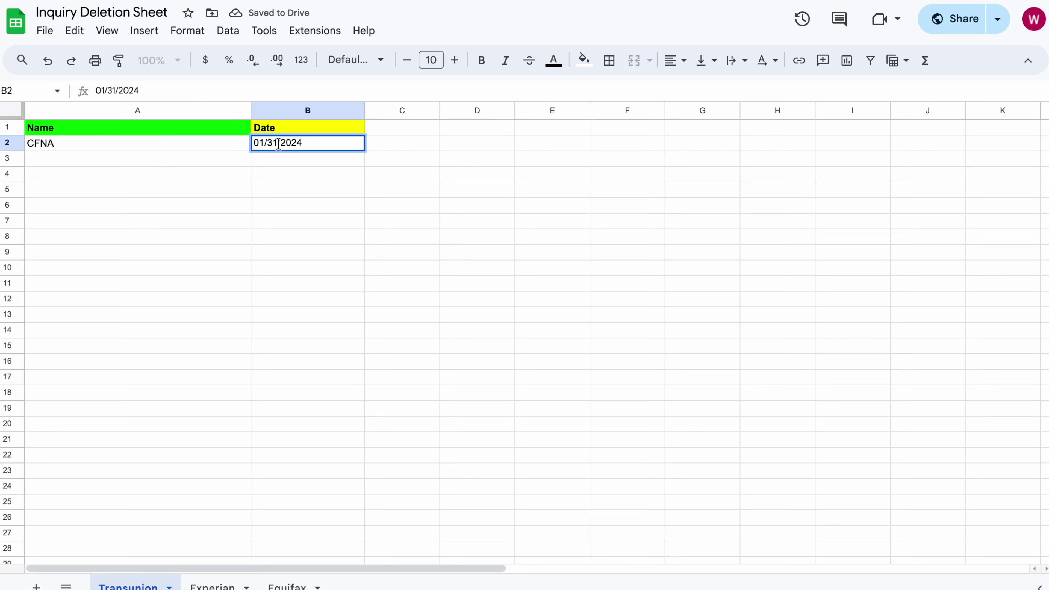
click(46, 37)
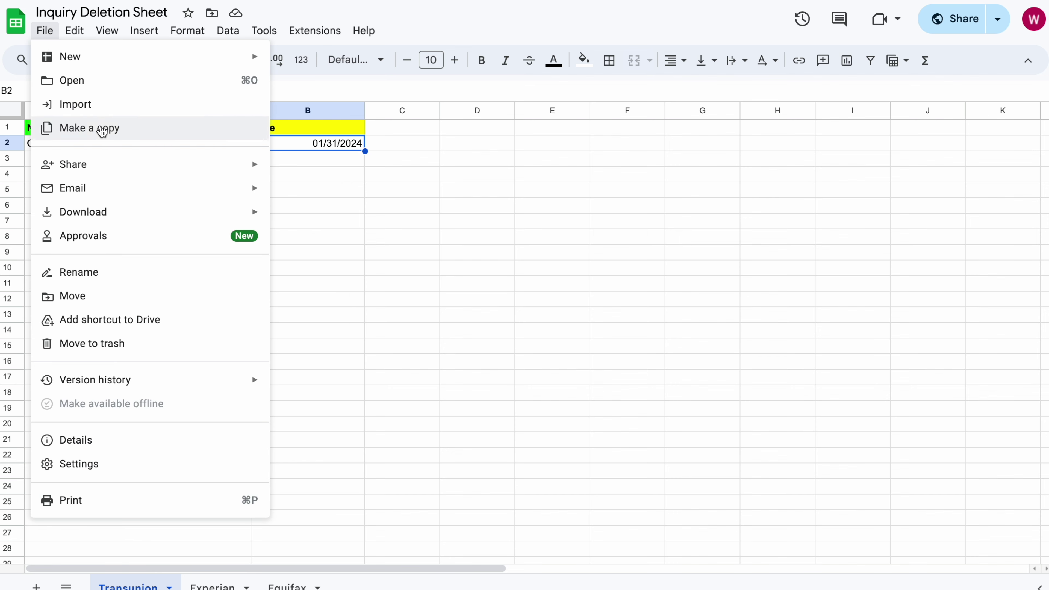
click(336, 162)
click(140, 165)
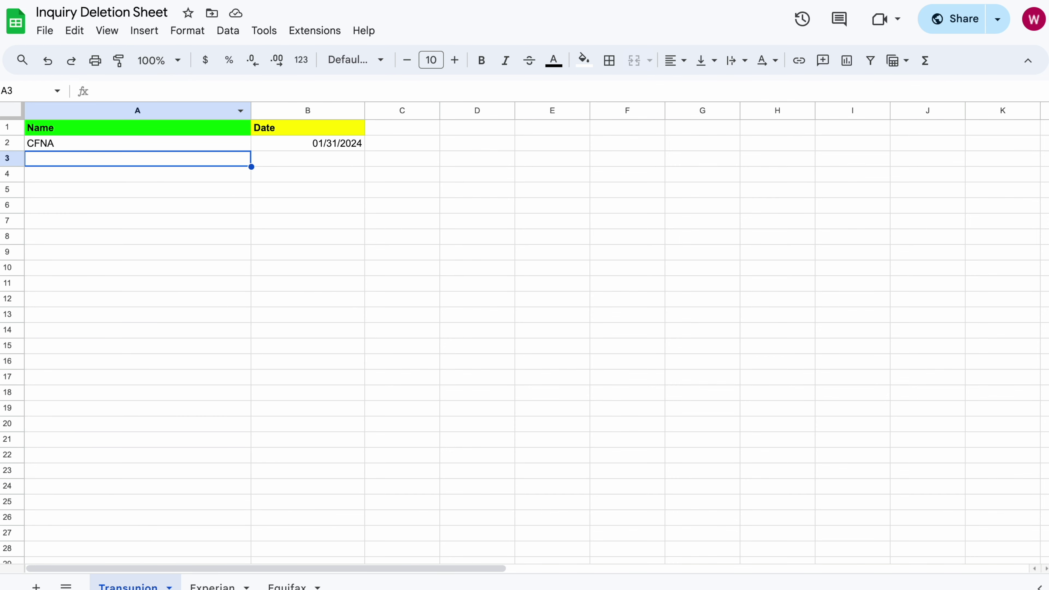
- Search the credit report page for the date 12/28/2023
key(alt+Tab)
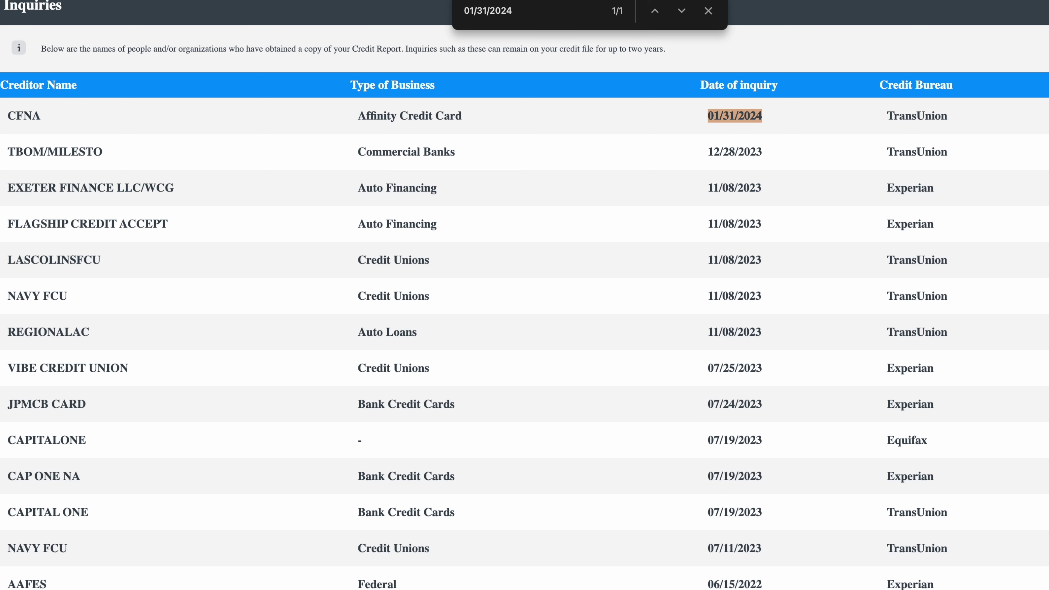
drag(737, 154, 736, 153)
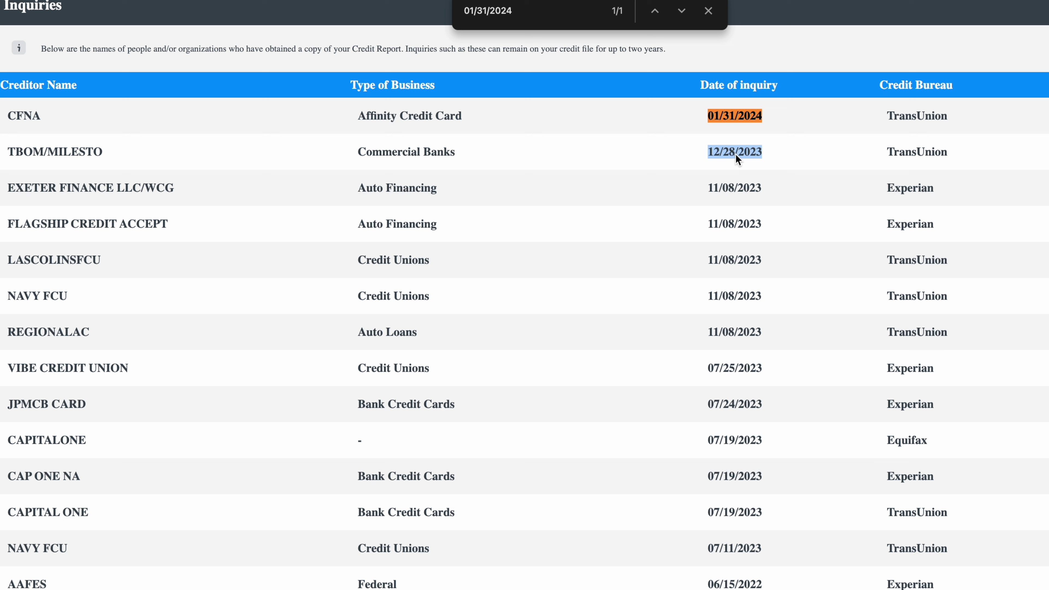
click(567, 22)
key(ctrl+shift+Left)
key(ctrl+shift+Left)
key(ctrl+shift+Left)
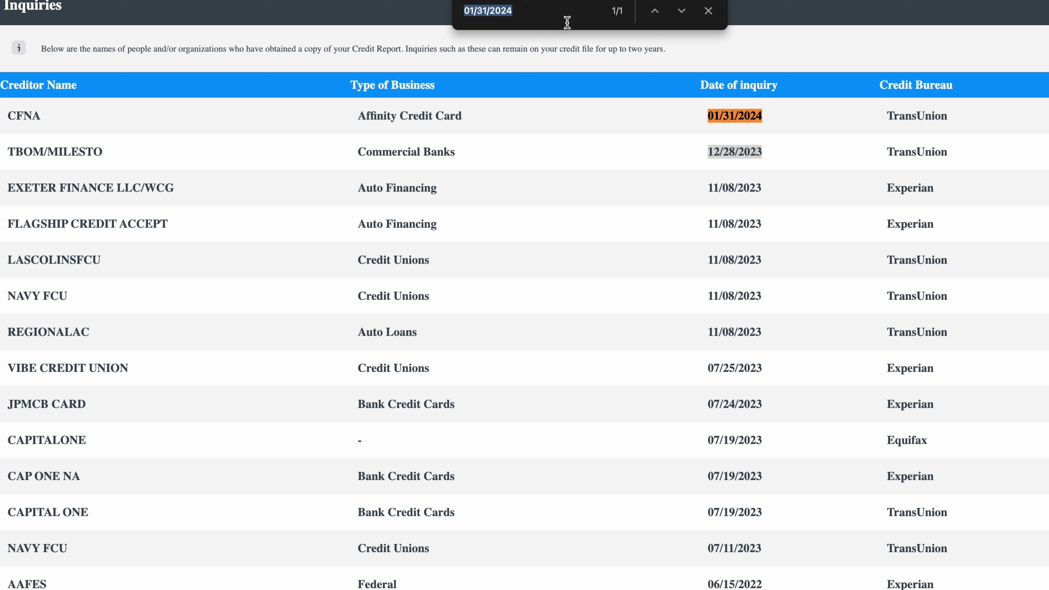
text(12/28/2023)
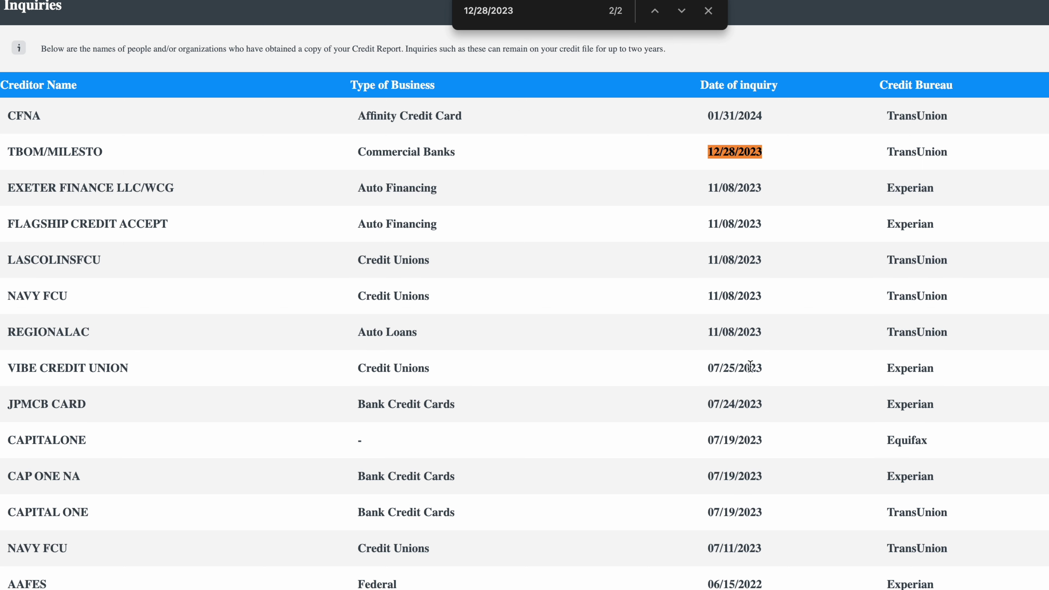
scroll(749, 363, down, 3)
scroll(747, 344, up, 2)
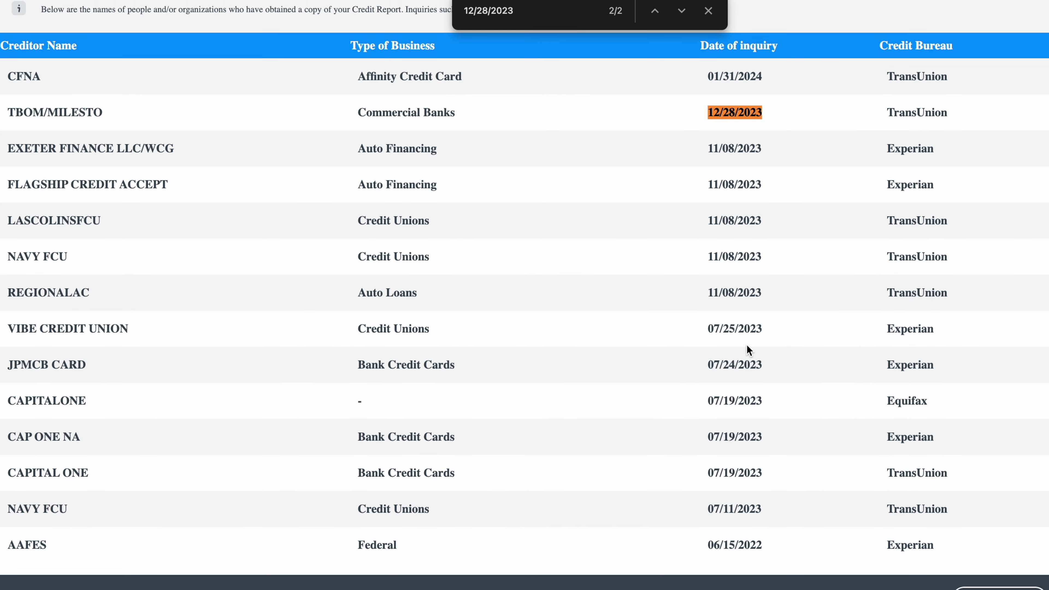
click(657, 14)
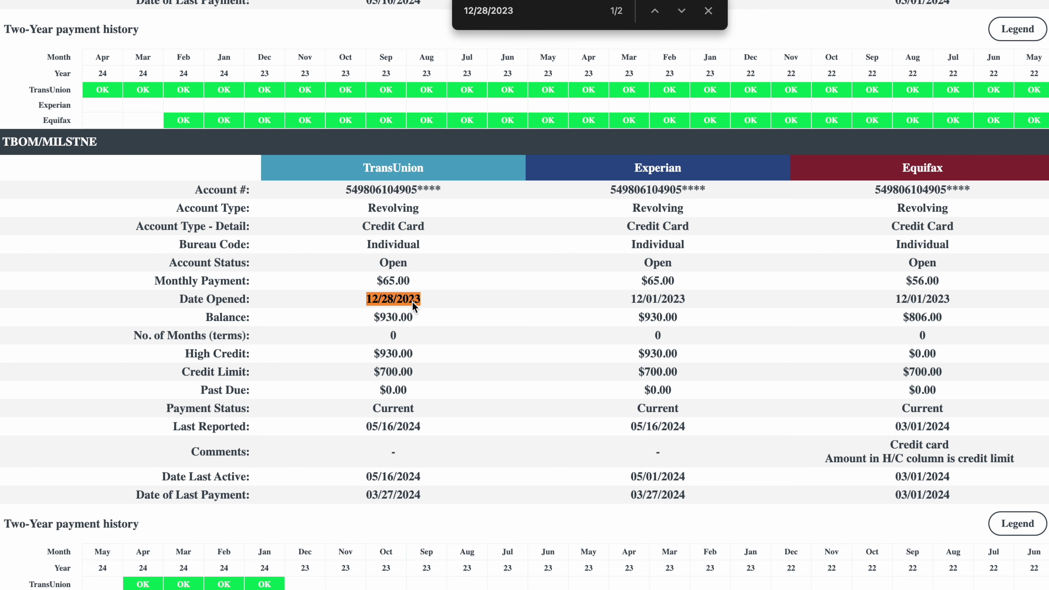
- Reach the 12/28/2023 match in the Inquiries table, then search for 11/08/2023
scroll(357, 380, down, 1)
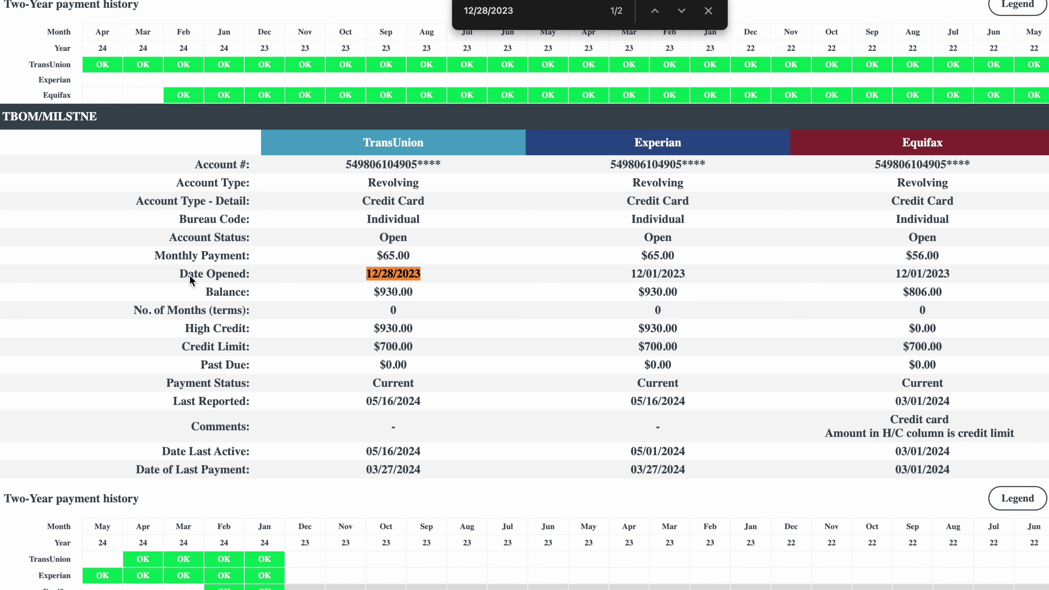
scroll(261, 574, down, 1)
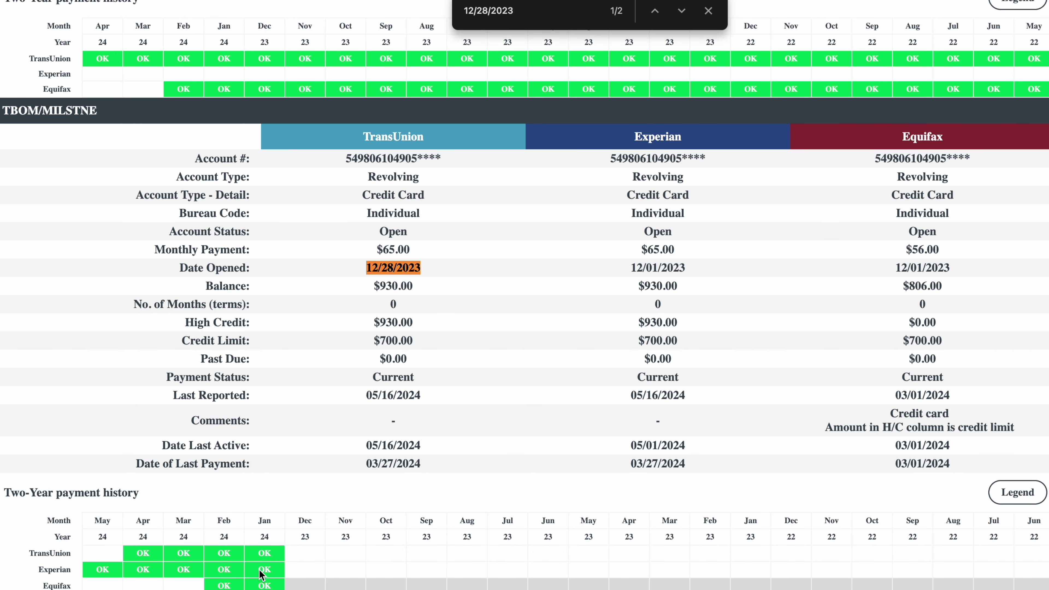
click(681, 11)
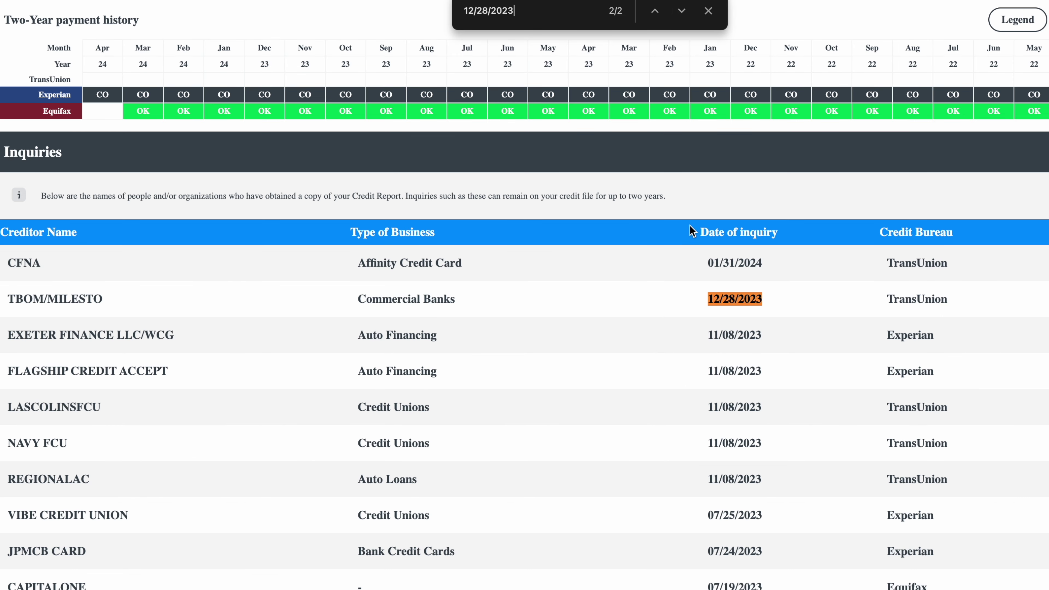
scroll(738, 396, down, 1)
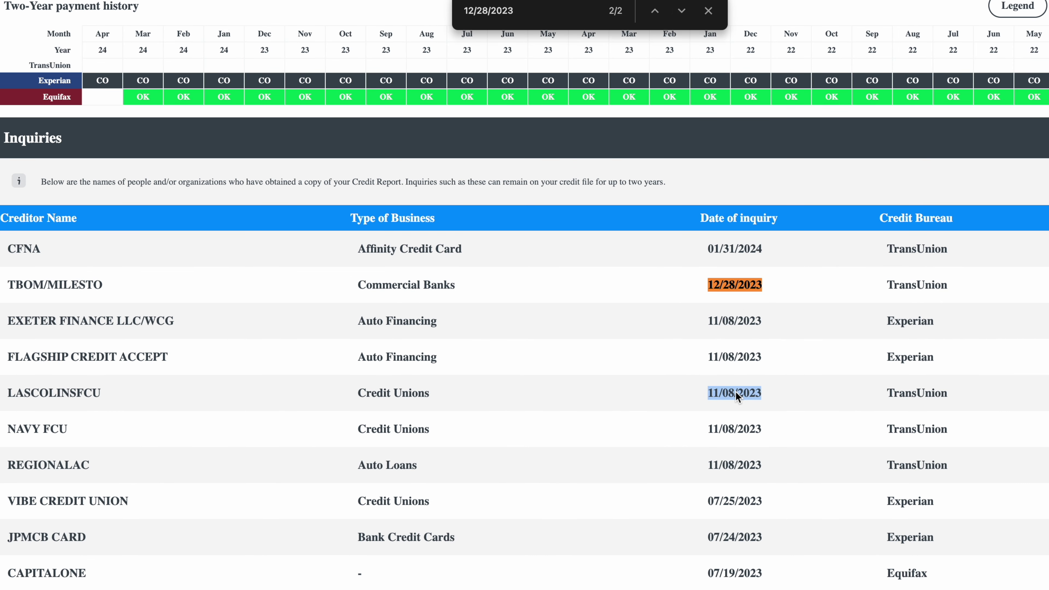
click(562, 16)
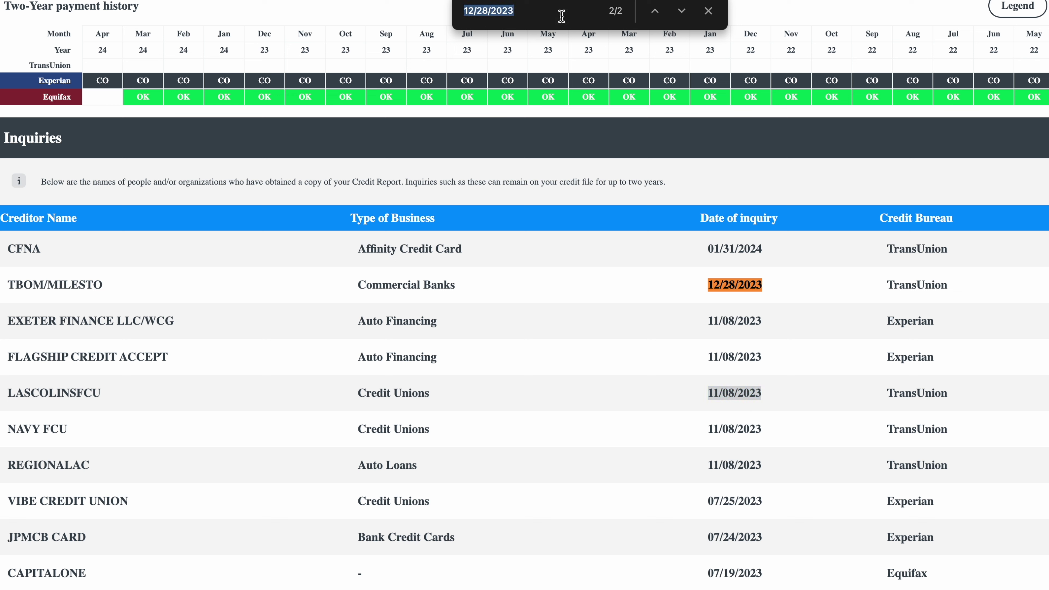
text(11/08/2023)
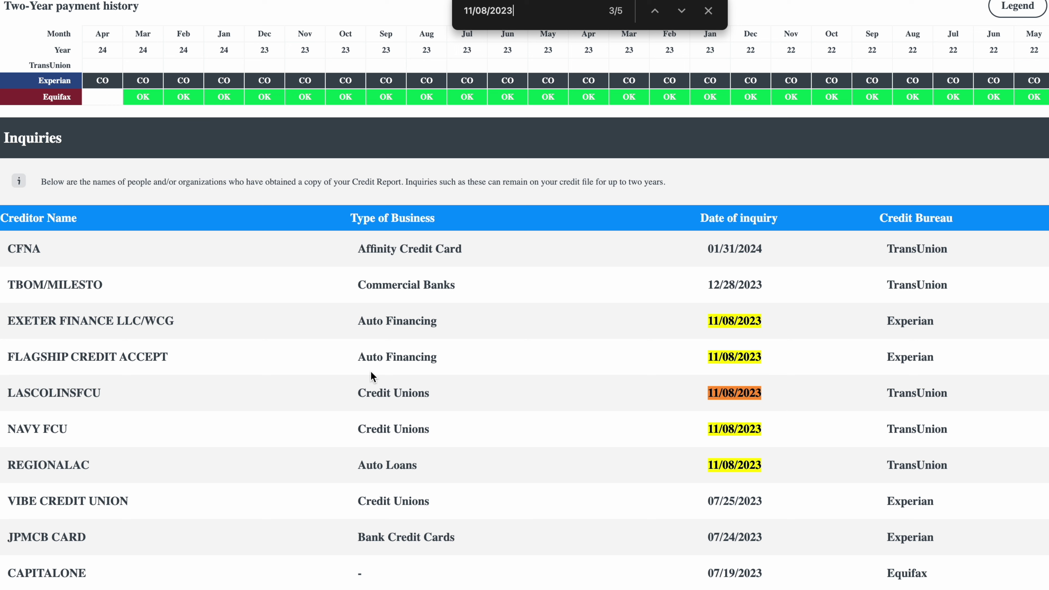
- Step to the LASCOLINSFCU 11/08/2023 match, copy the name, and start editing cell A3
click(656, 14)
click(656, 15)
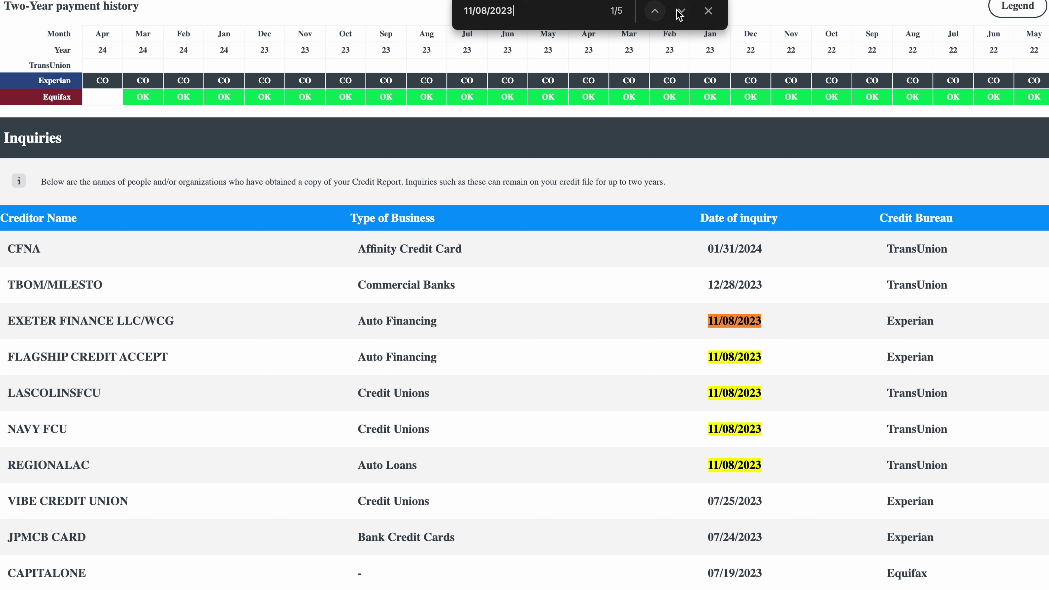
click(660, 14)
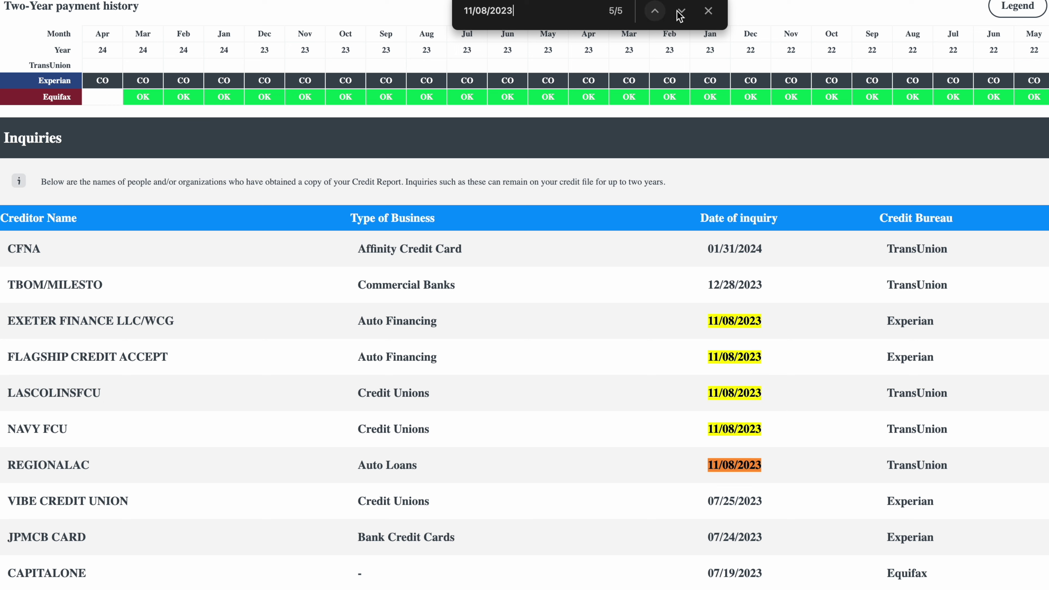
click(656, 14)
click(656, 14)
click(656, 14)
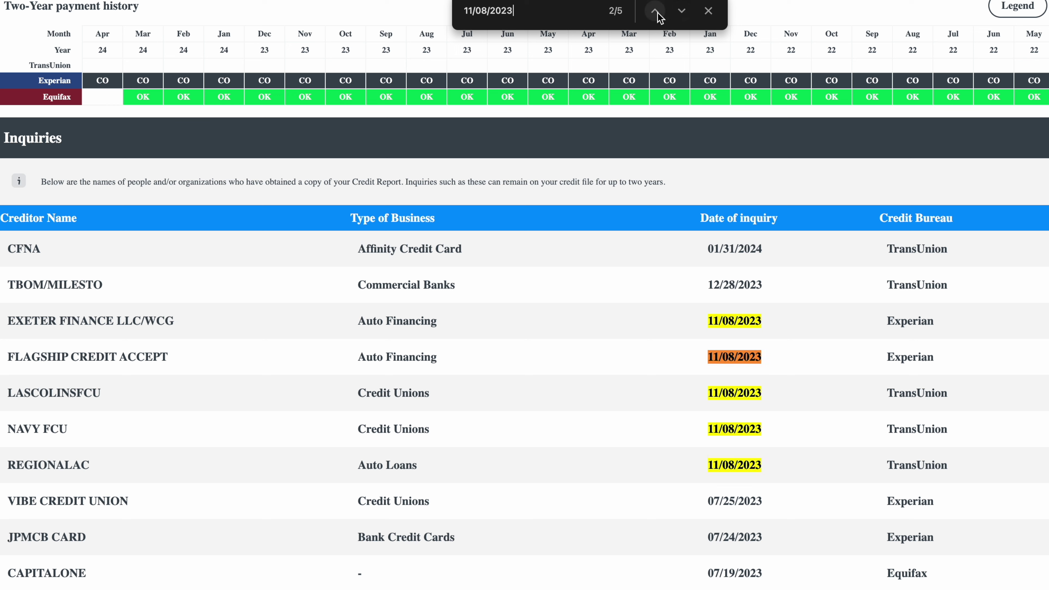
click(681, 12)
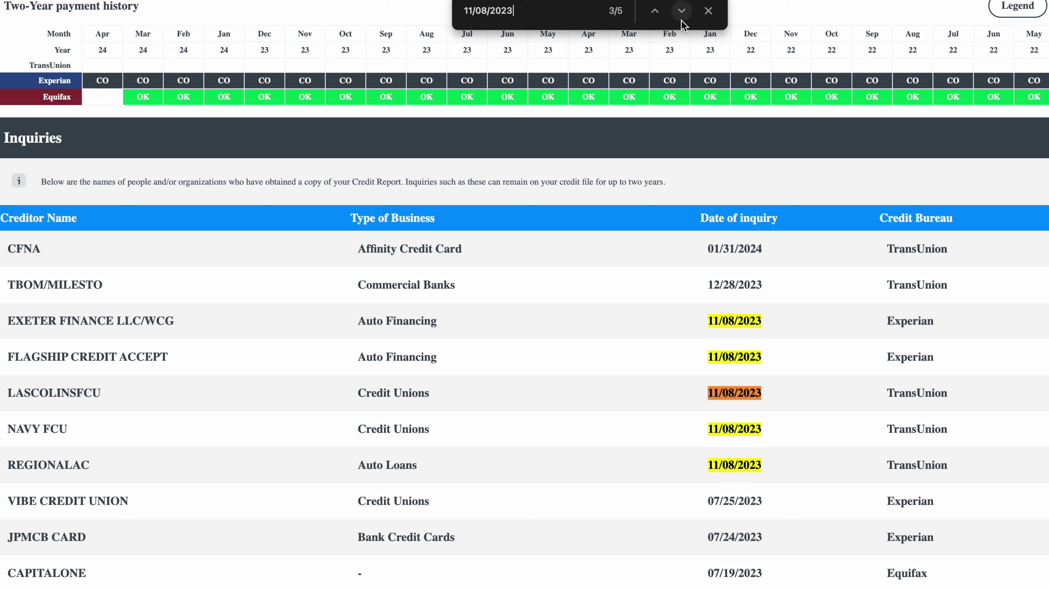
double_click(40, 395)
key(ctrl+c)
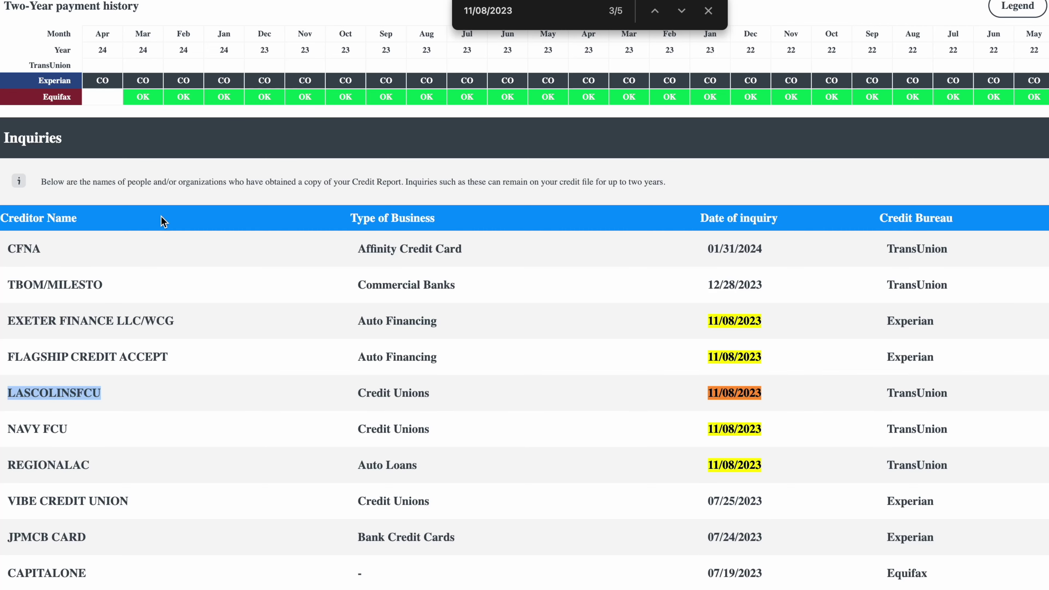
key(ctrl+Tab)
double_click(58, 161)
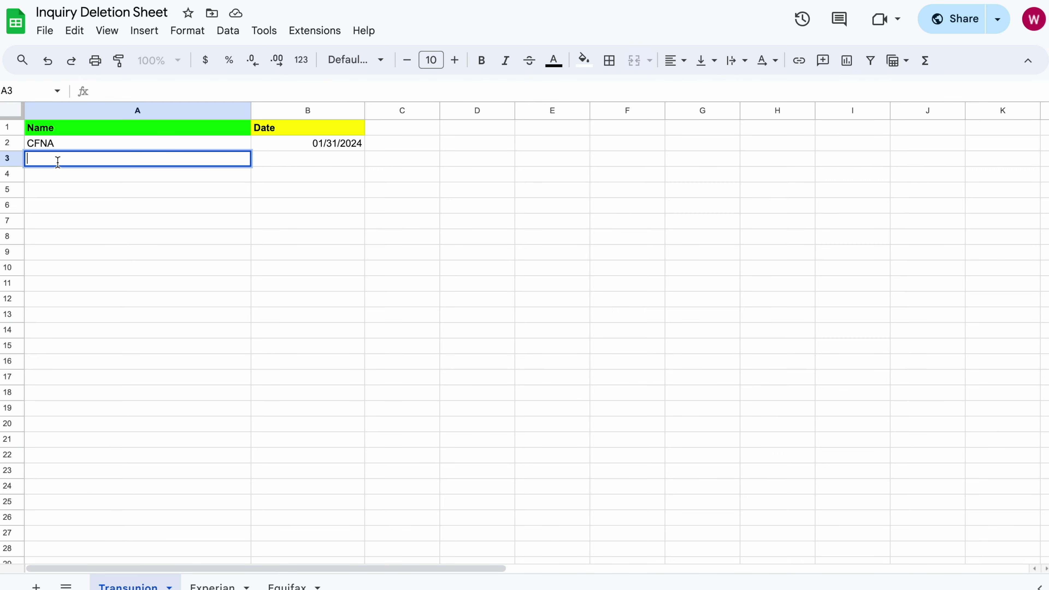
- Paste LASCOLINSFCU into A3 and copy its 11/08/2023 date from the report
key(ctrl+v)
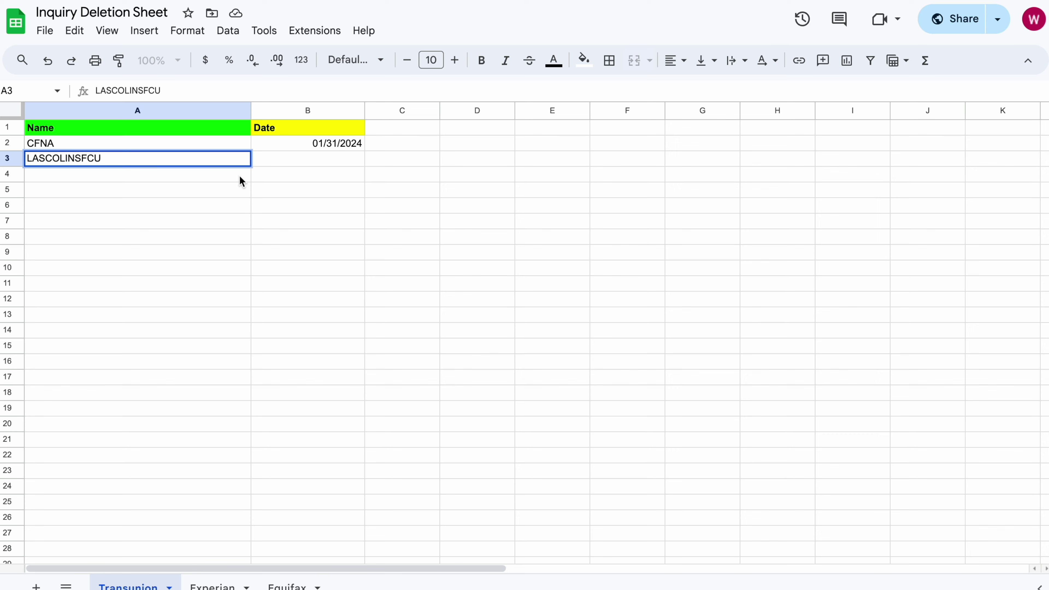
click(334, 161)
key(ctrl+Tab)
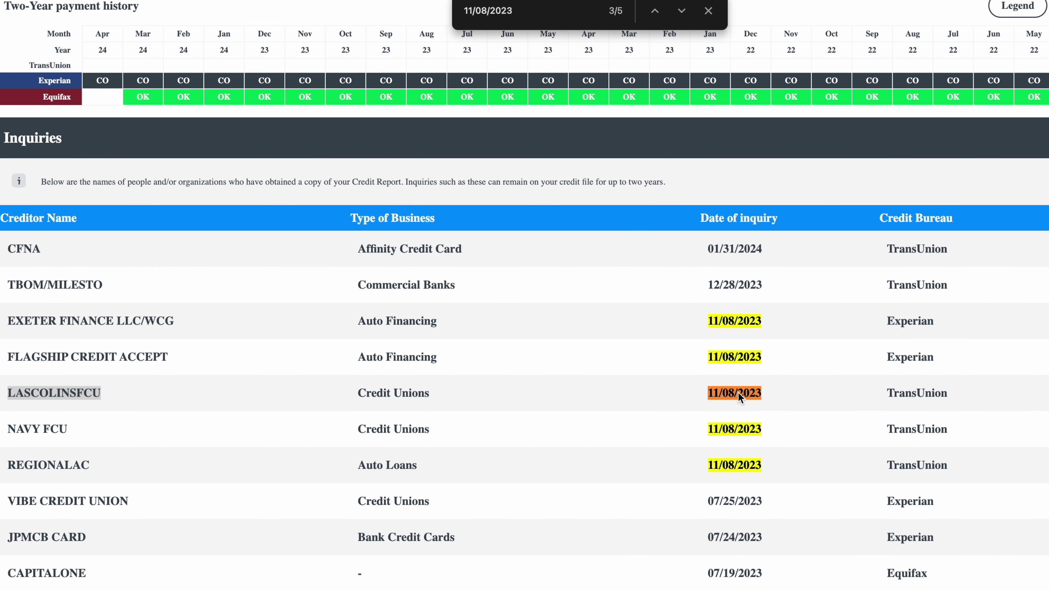
scroll(722, 417, up, 1)
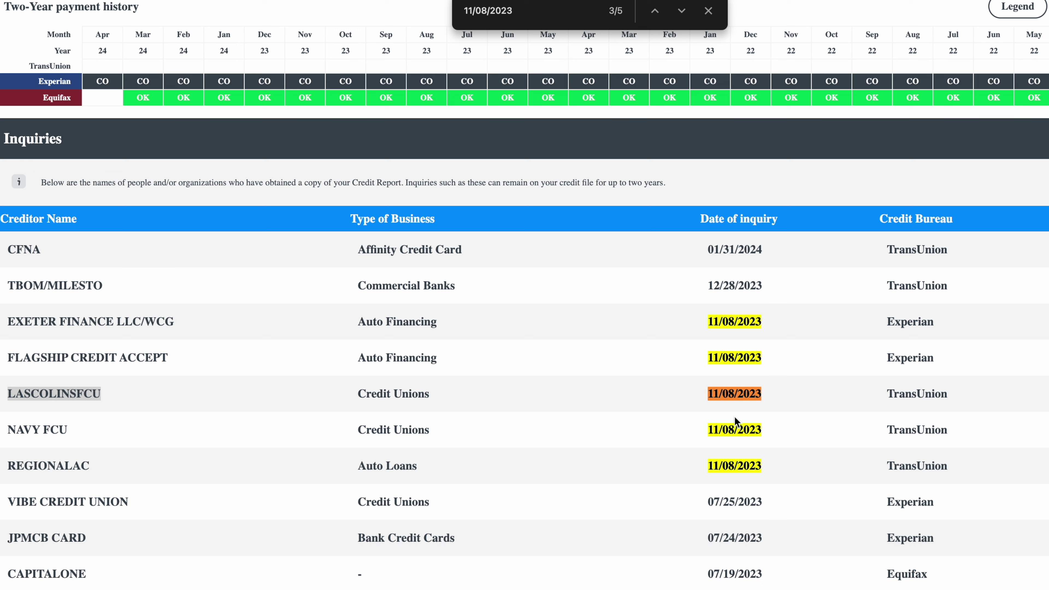
click(727, 396)
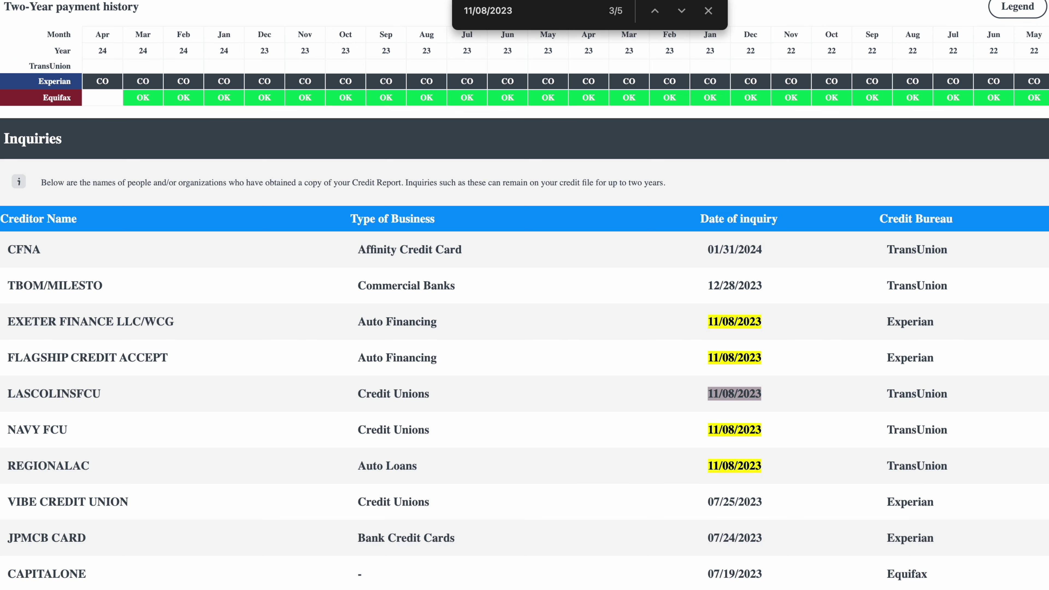
key(ctrl+Tab)
- Enter 11/08/2023 in B3, restore B2's 01/31/2024, then switch to the Experian sheet
right_click(338, 164)
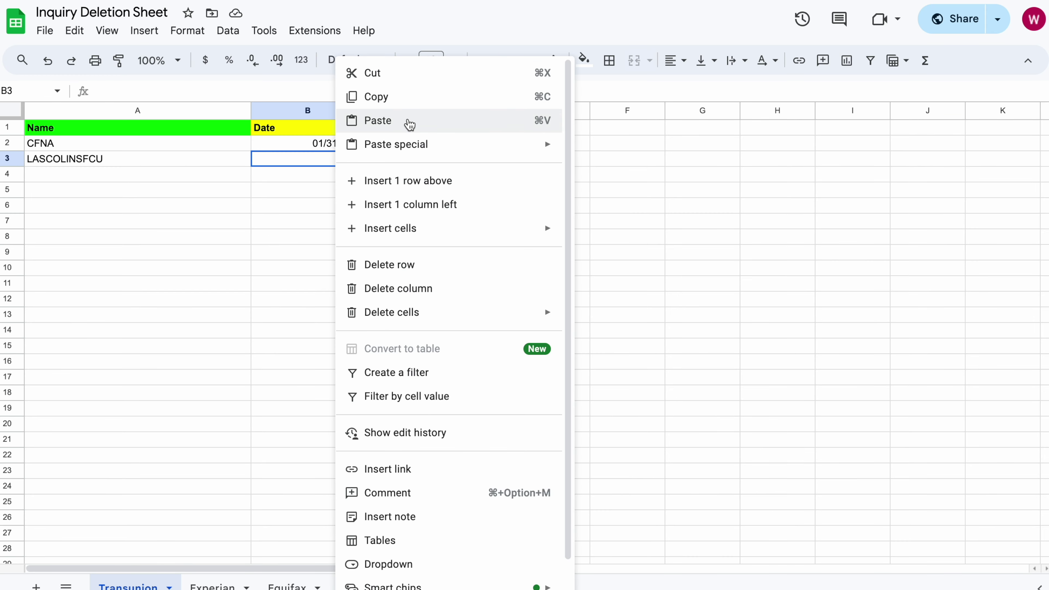
click(315, 166)
key(ctrl+z)
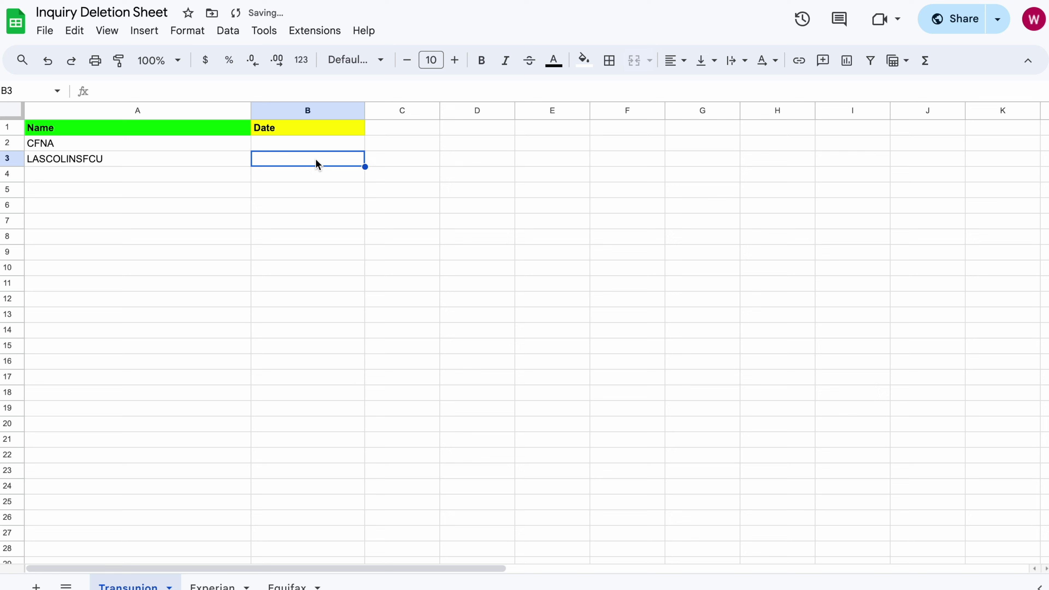
key(Up)
text(01/31/2024)
click(322, 159)
double_click(322, 160)
text(11/08/2023)
key(Return)
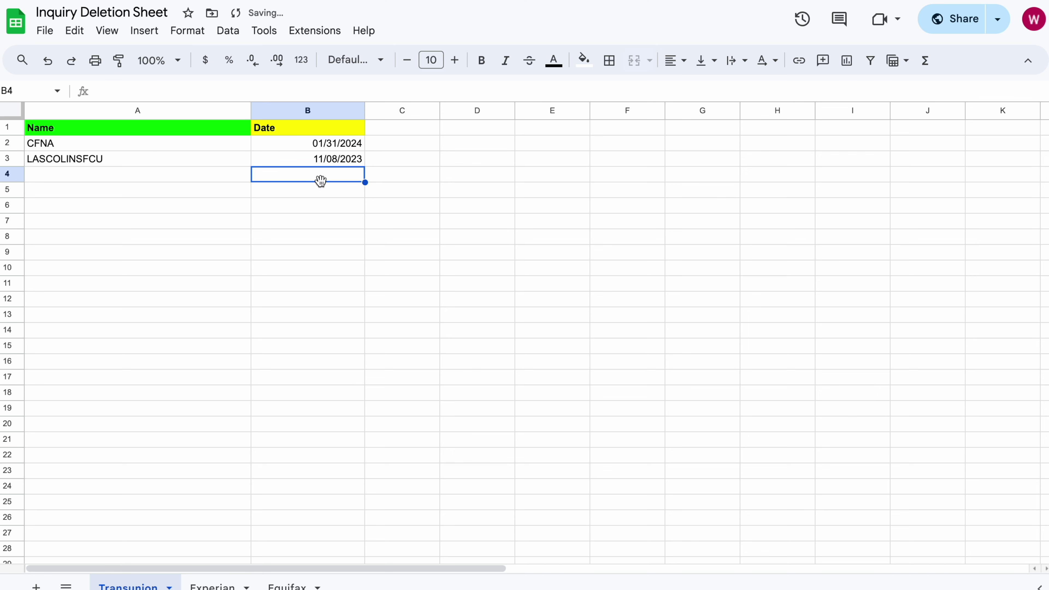
click(173, 171)
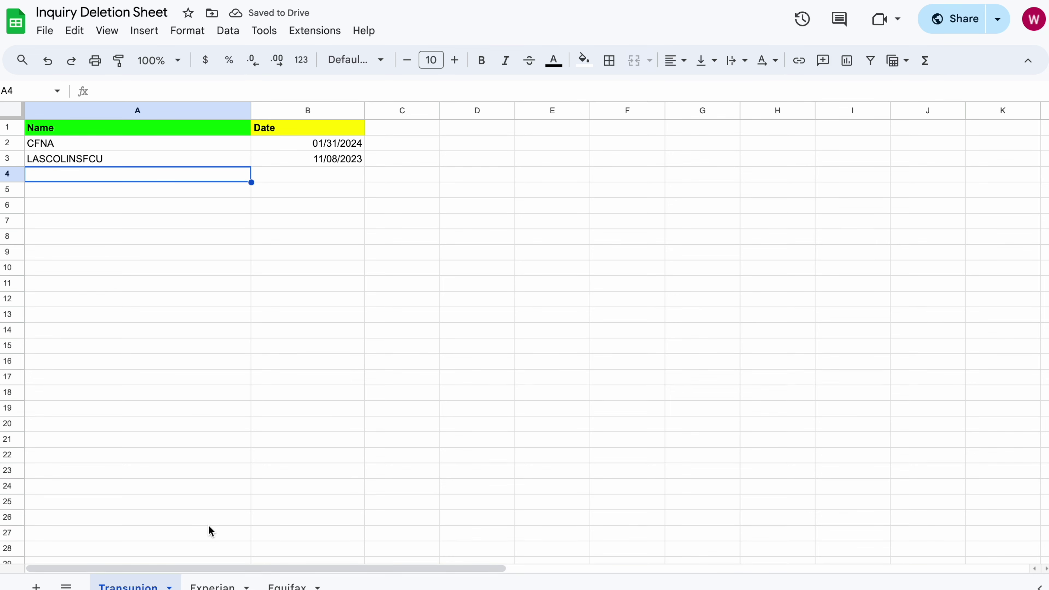
click(213, 586)
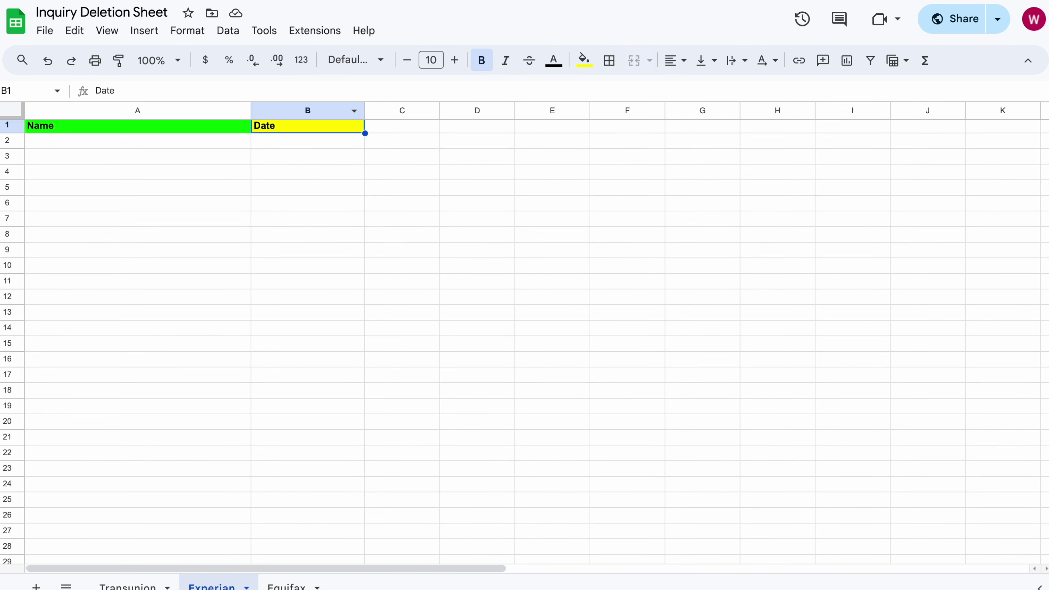
- Copy EXETER FINANCE LLC/WCG from the report and start pasting it into Experian cell A2
key(ctrl+Tab)
scroll(781, 367, down, 1)
triple_click(728, 304)
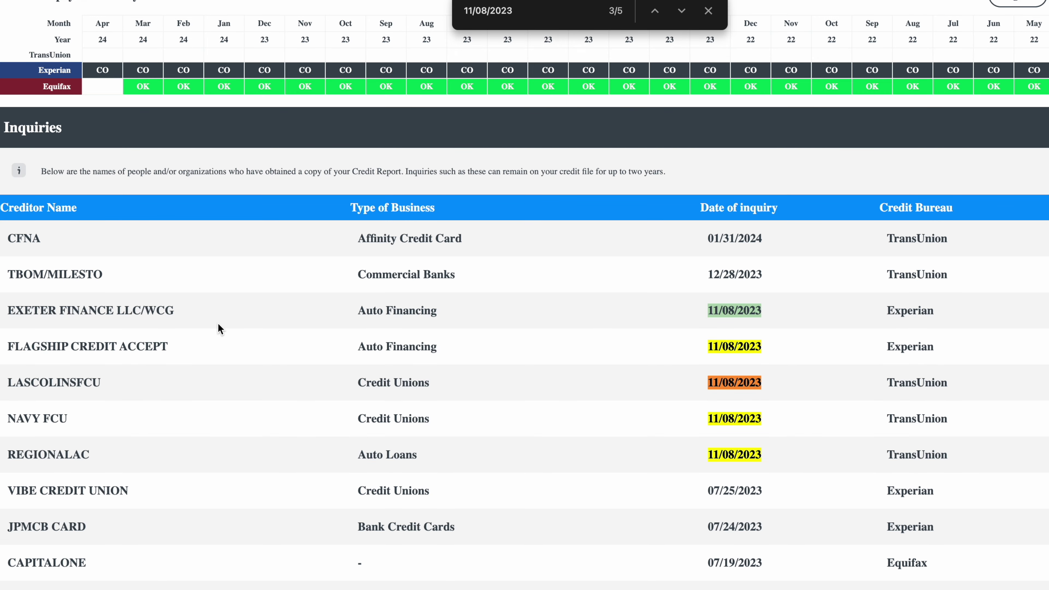
scroll(218, 329, up, 1)
triple_click(85, 321)
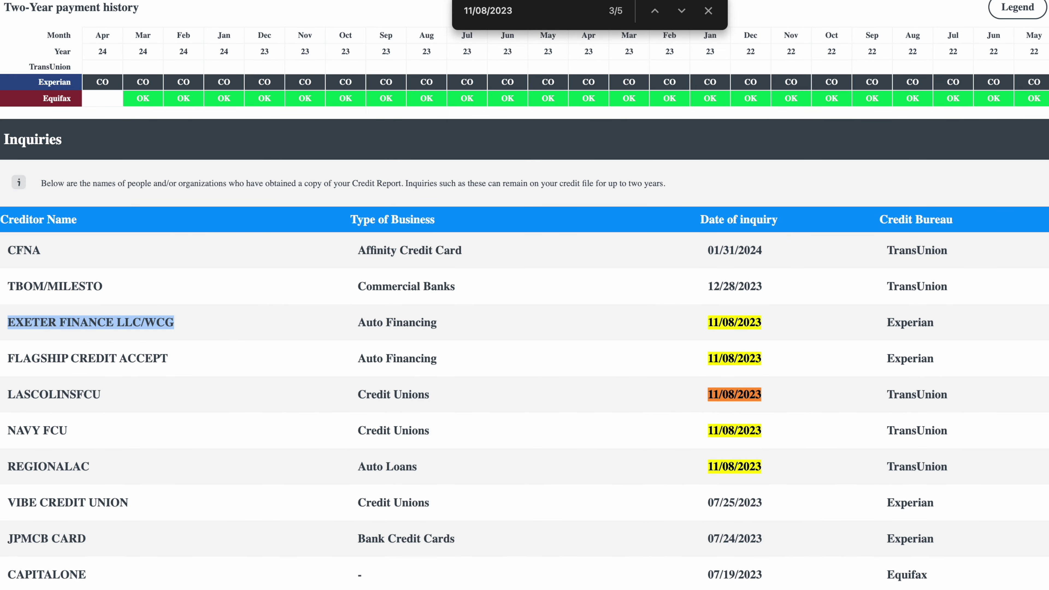
key(ctrl+Tab)
double_click(116, 145)
right_click(117, 145)
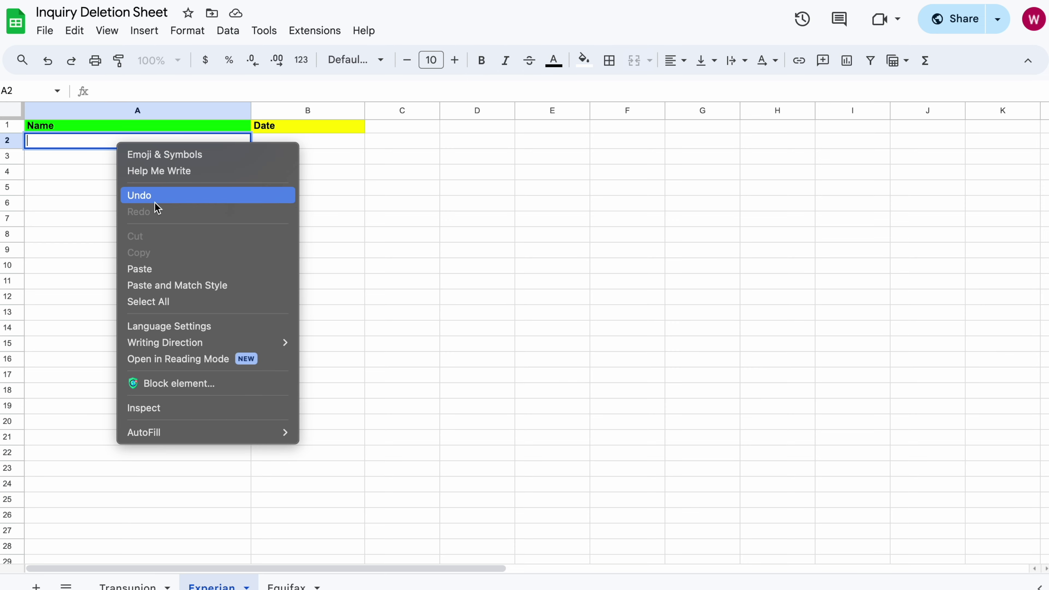
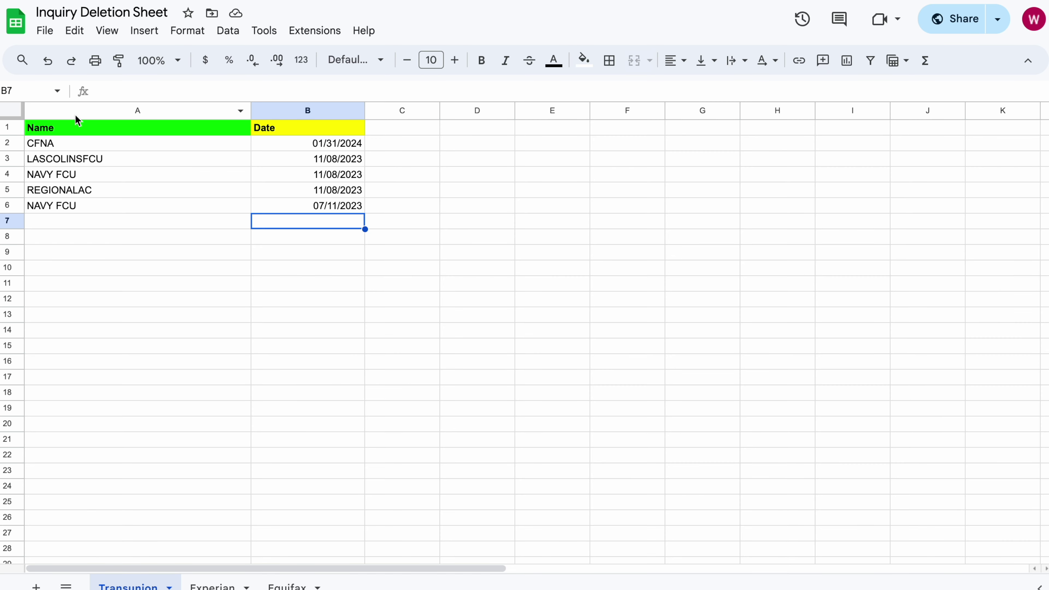
- Add CFNA 01/31/2024 from the sheet as an unrecognized company inquiry
click(50, 143)
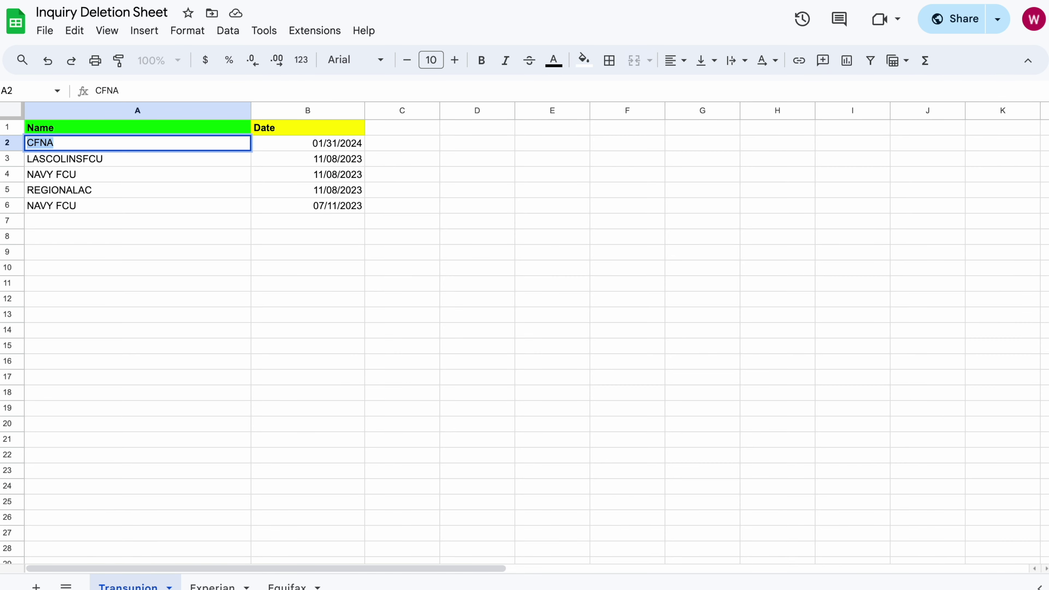
click(537, 1)
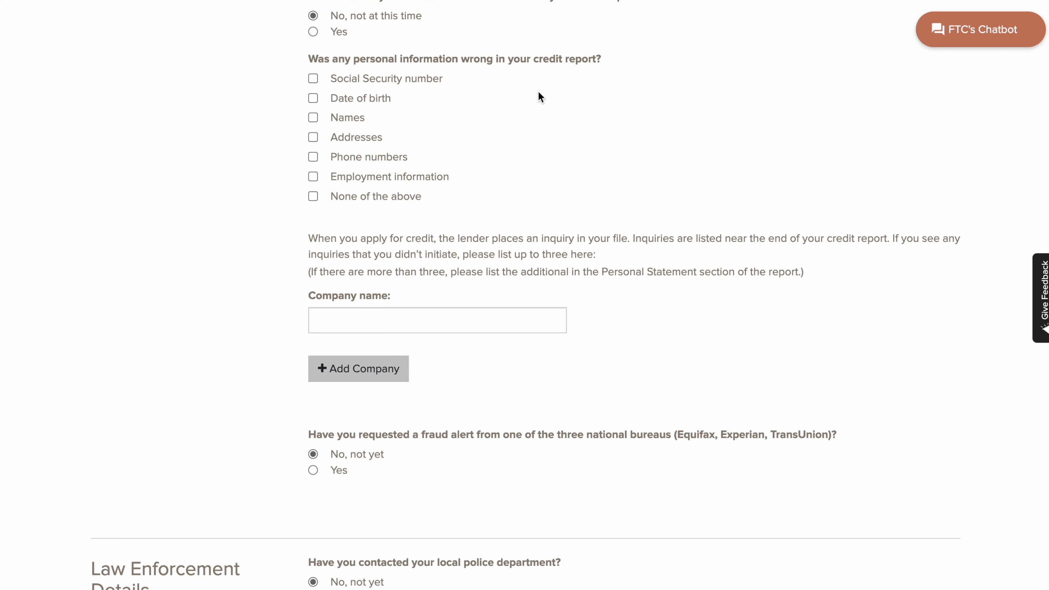
text(CFNA)
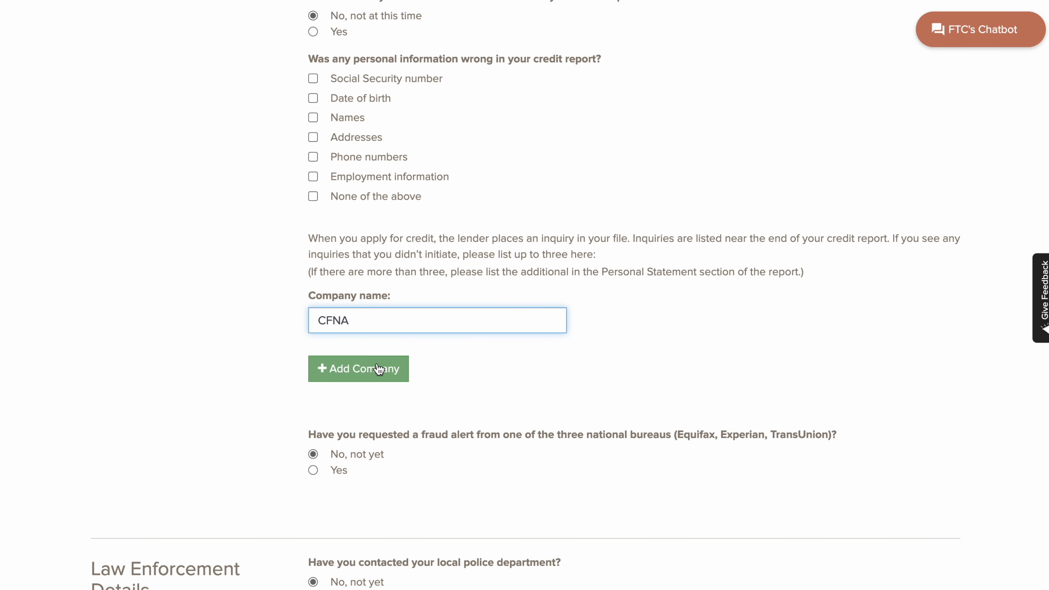
key(ctrl+Tab)
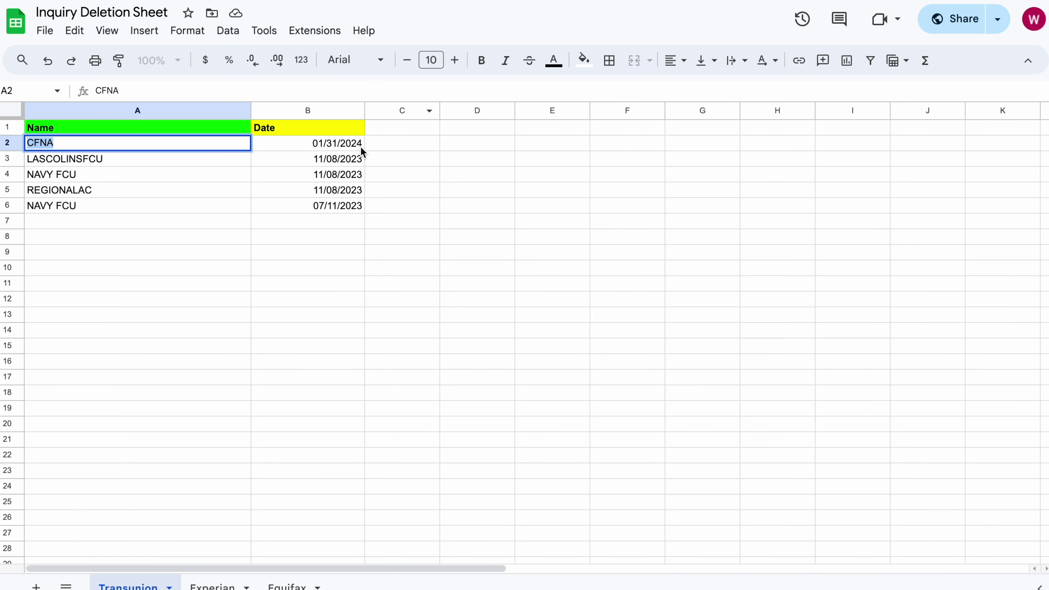
click(347, 146)
double_click(347, 146)
key(ctrl+c)
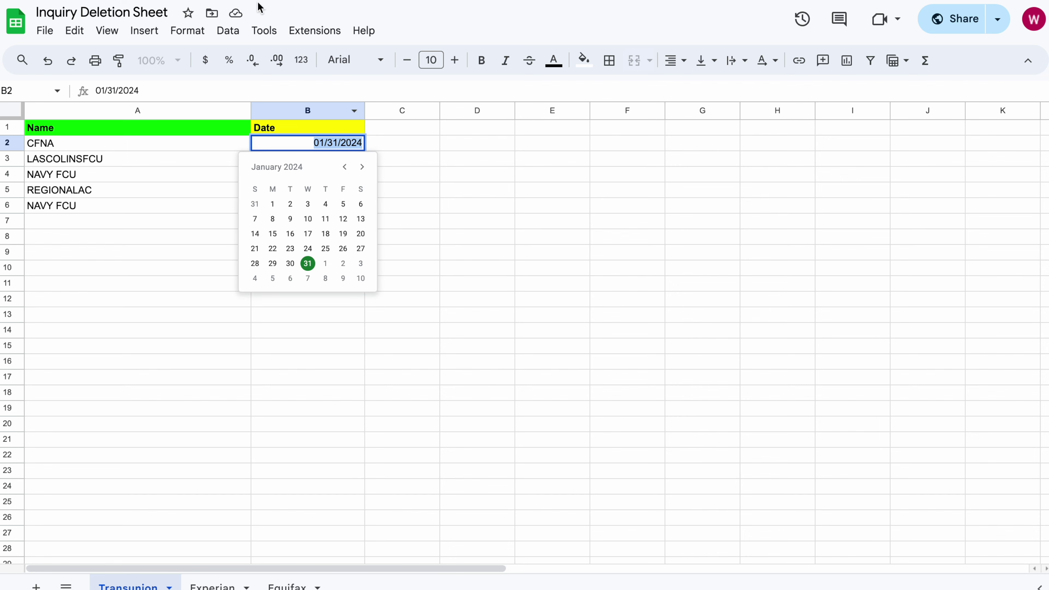
key(ctrl+Tab)
key(ctrl+Tab)
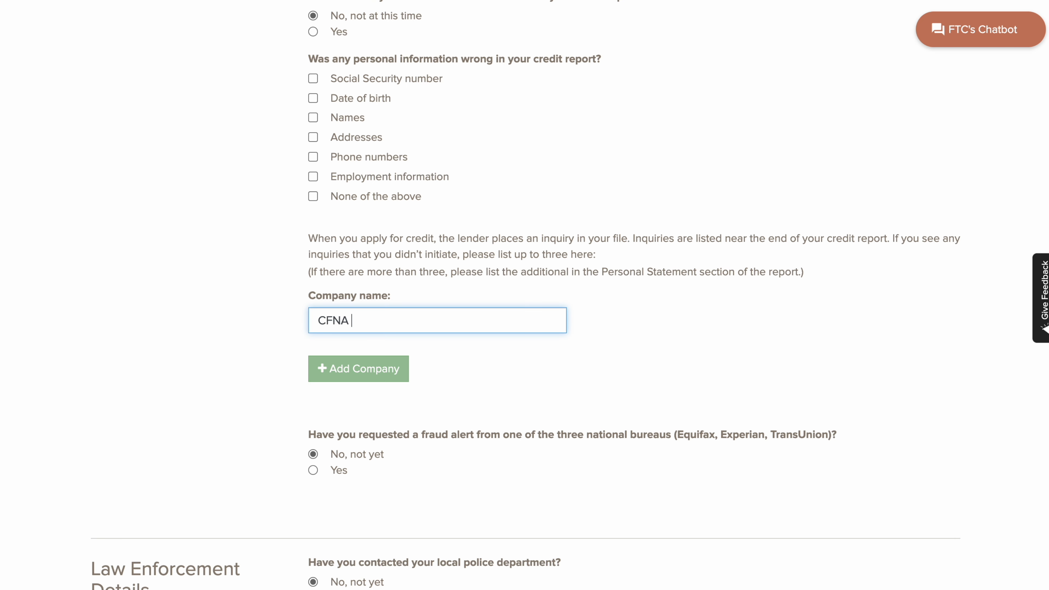
key(ctrl+v)
click(367, 368)
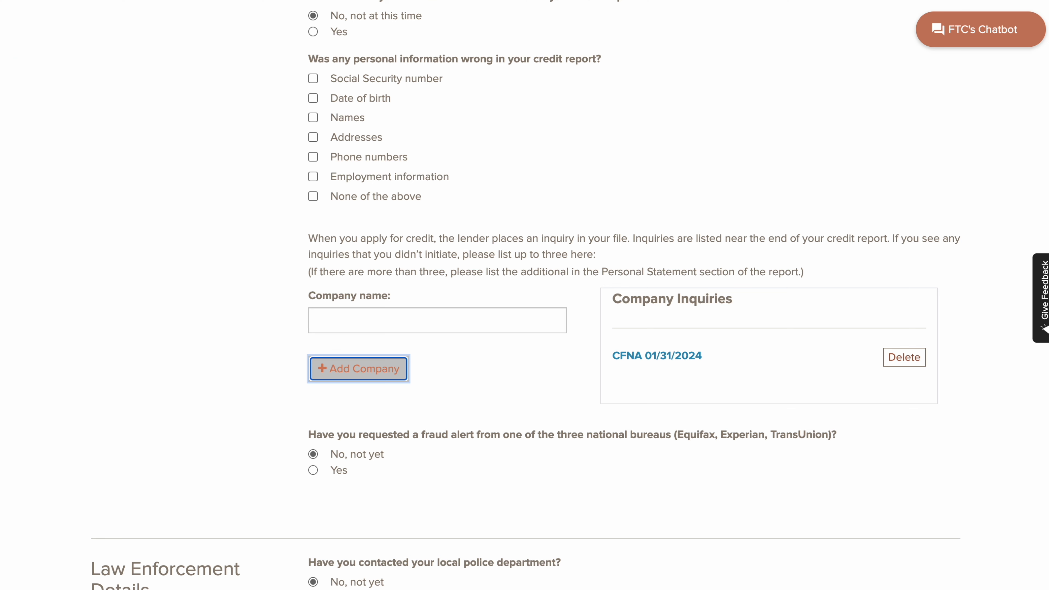
- Add LASCOLINSFCU 11/08/2023 from the sheet as the second company inquiry
key(ctrl+Tab)
click(103, 161)
double_click(102, 159)
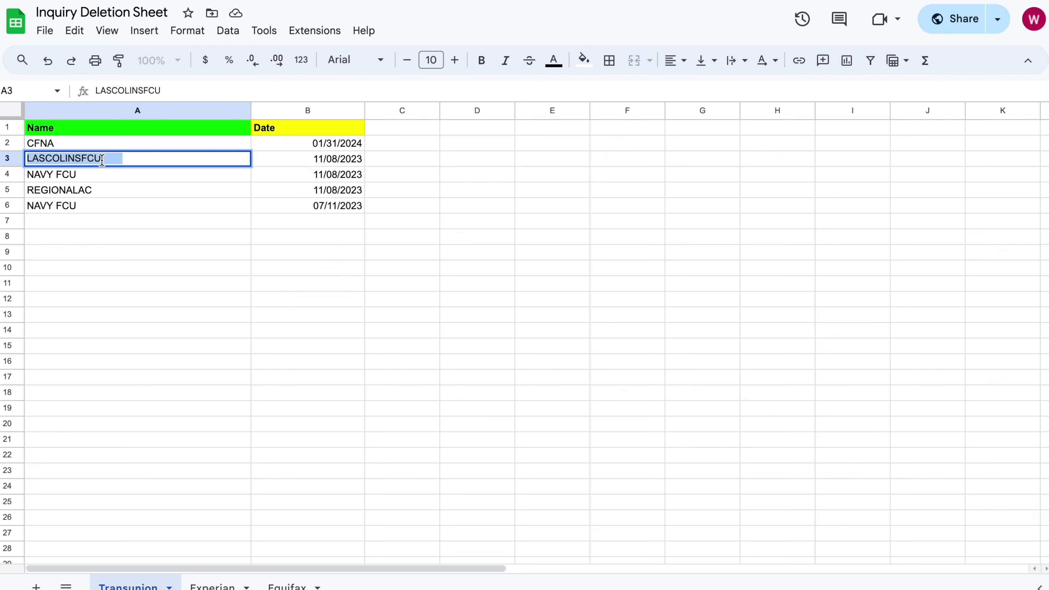
key(ctrl+c)
key(ctrl+shift+Tab)
click(433, 322)
key(ctrl+v)
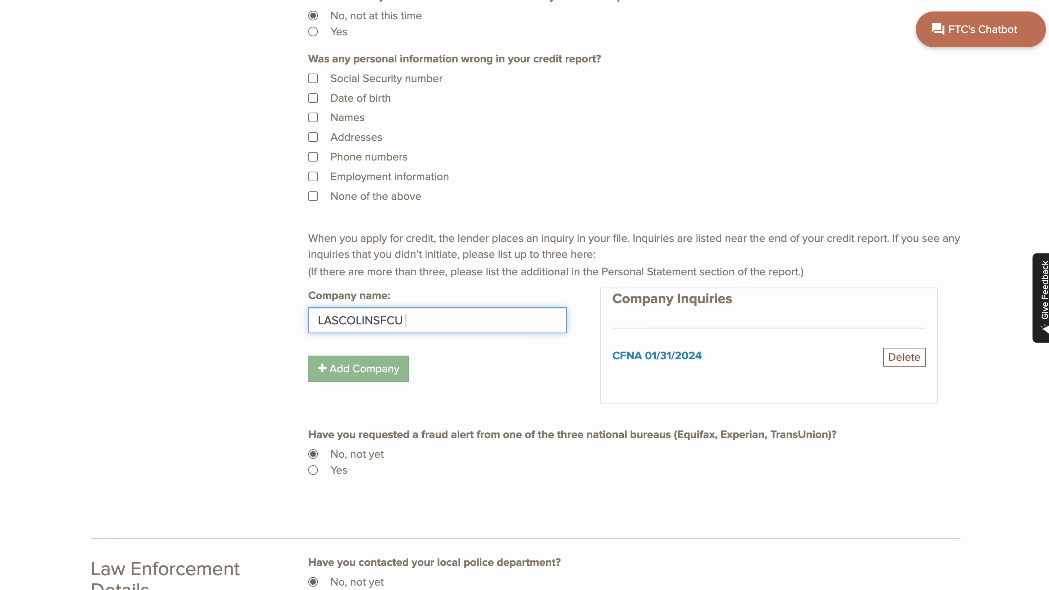
key(ctrl+Tab)
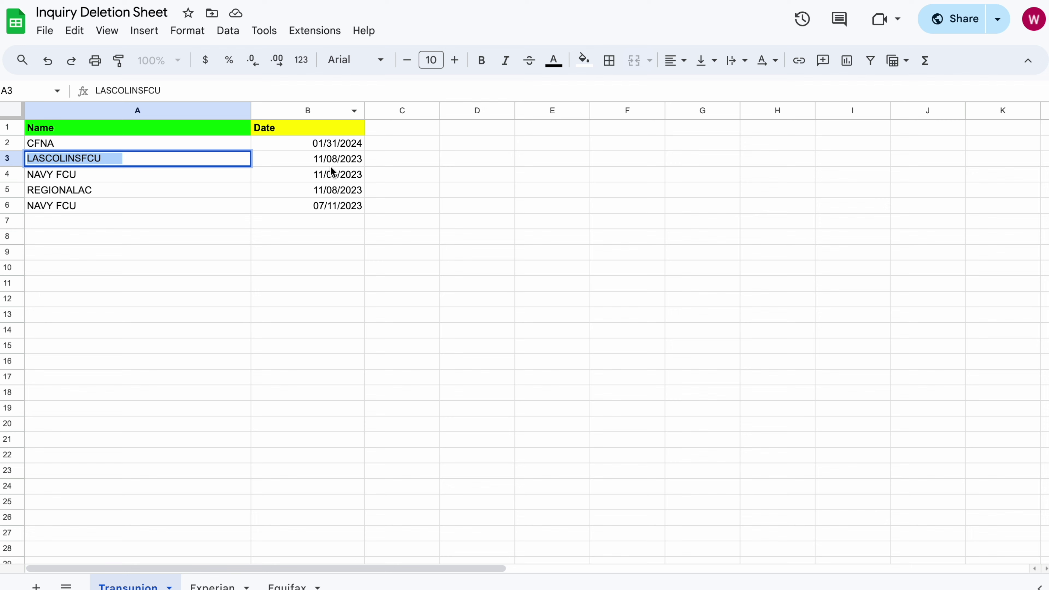
click(335, 162)
double_click(335, 159)
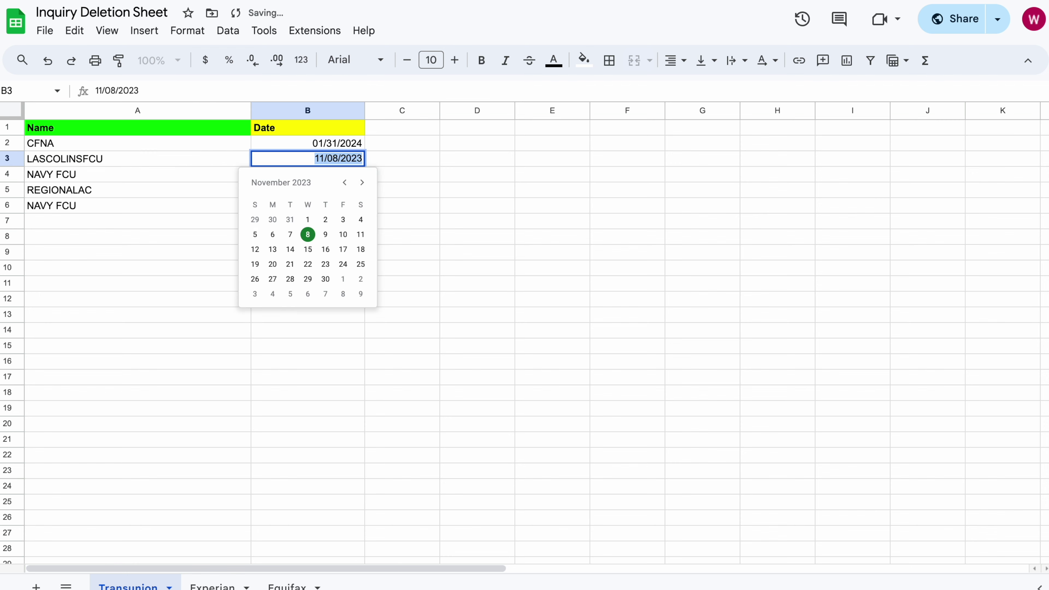
key(ctrl+Tab)
key(ctrl+Tab)
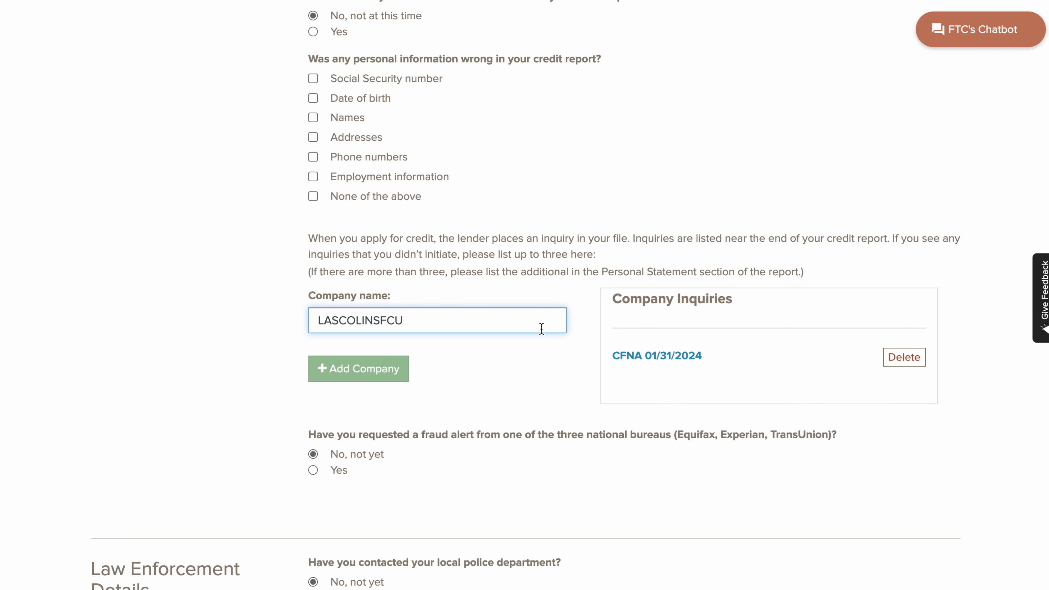
key(ctrl+v)
click(382, 368)
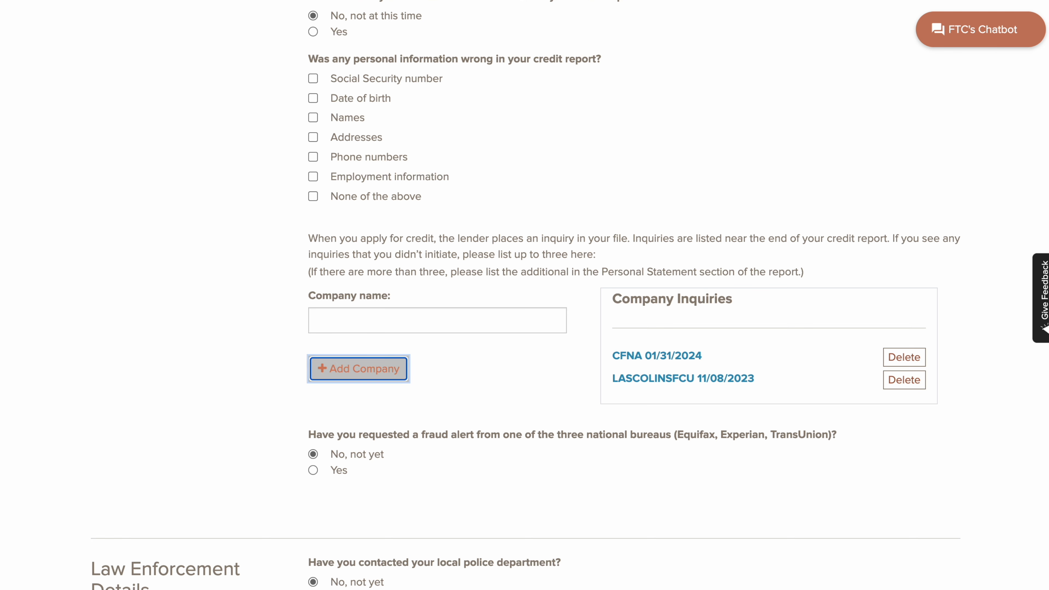
- Add NAVY FCU 11/08/2023 as the third inquiry, reaching the three-inquiry limit
key(ctrl+Tab)
click(84, 178)
double_click(82, 175)
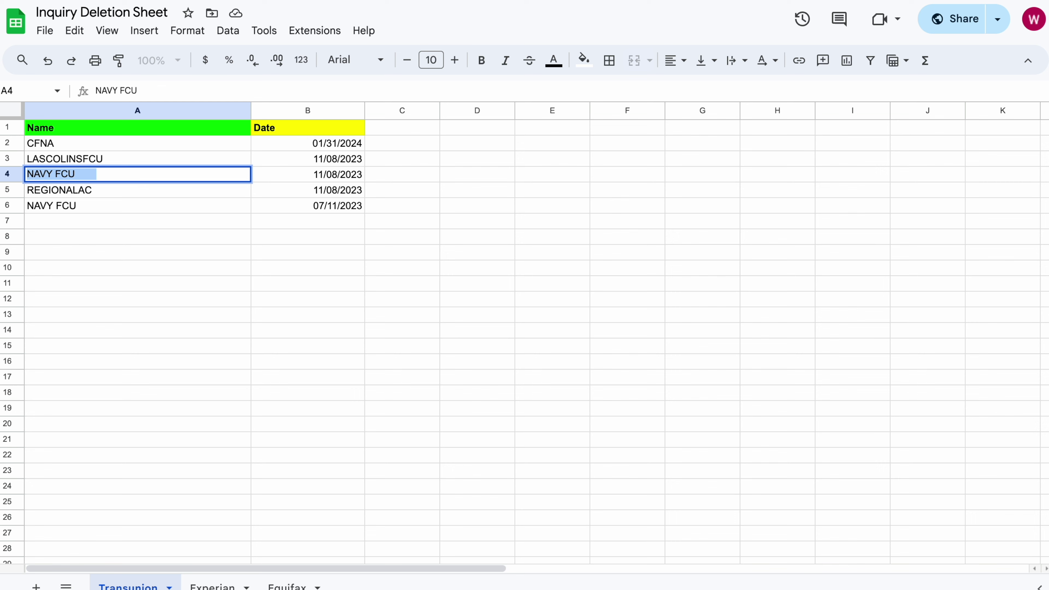
key(ctrl+c)
key(ctrl+Tab)
click(374, 321)
key(ctrl+v)
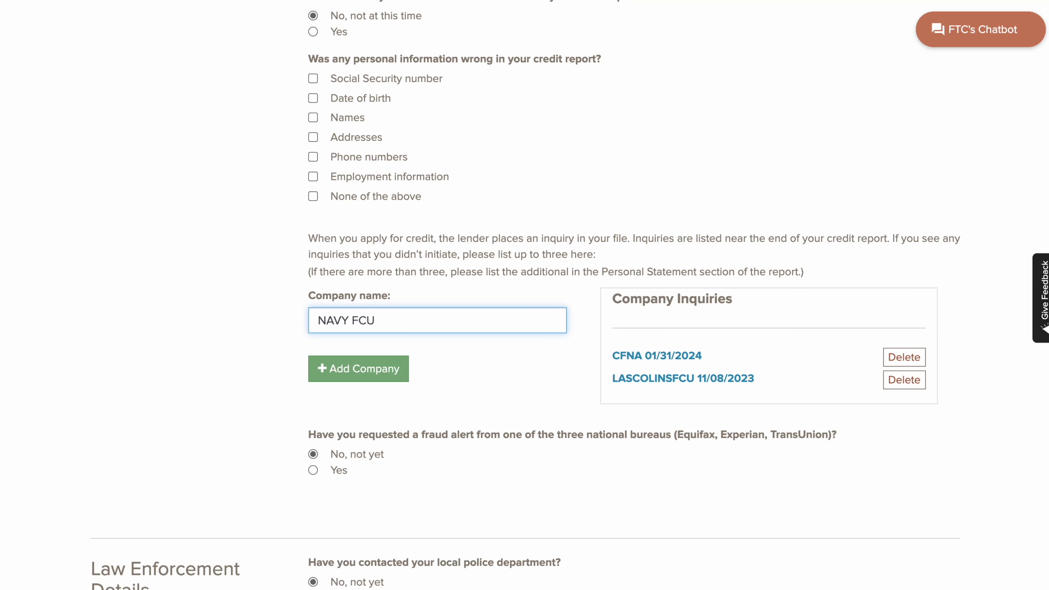
key(BackSpace)
key(ctrl+z)
key(Right)
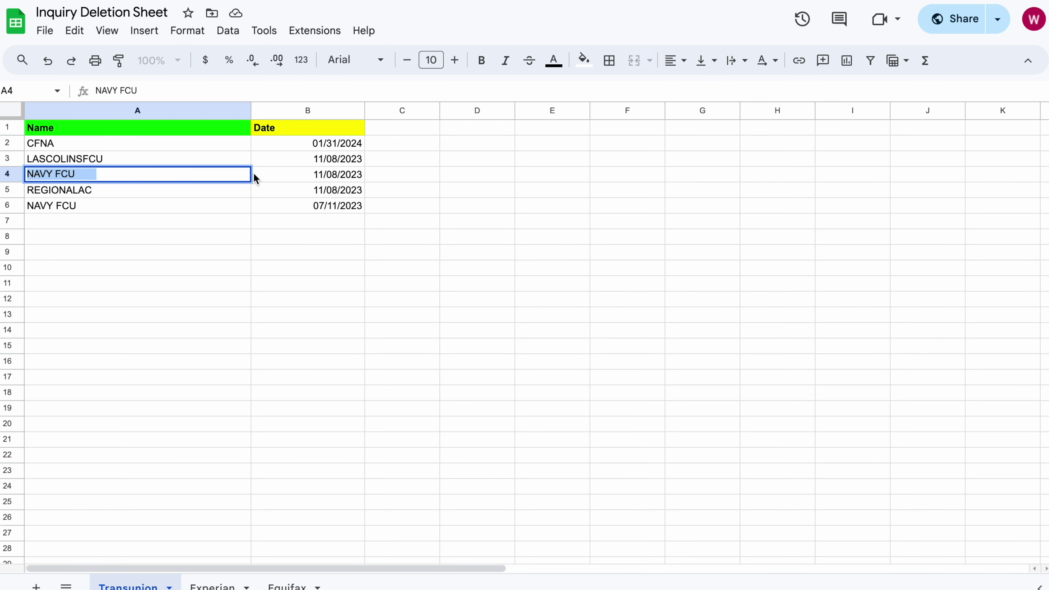
double_click(316, 173)
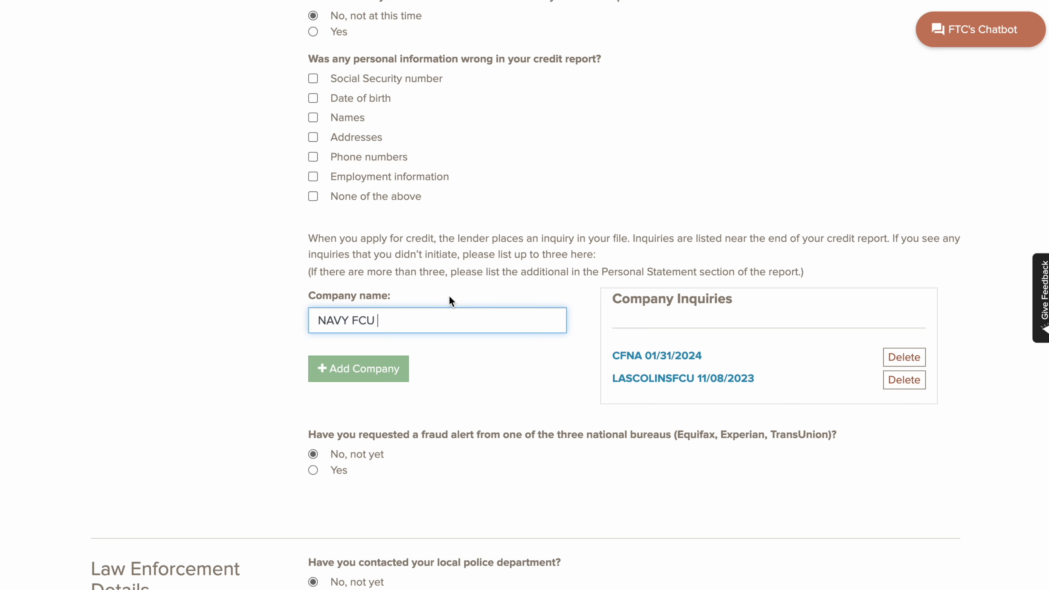
key(ctrl+v)
click(380, 369)
- Set Data Breach History to 'I don't know' and continue to step 5
scroll(457, 375, down, 3)
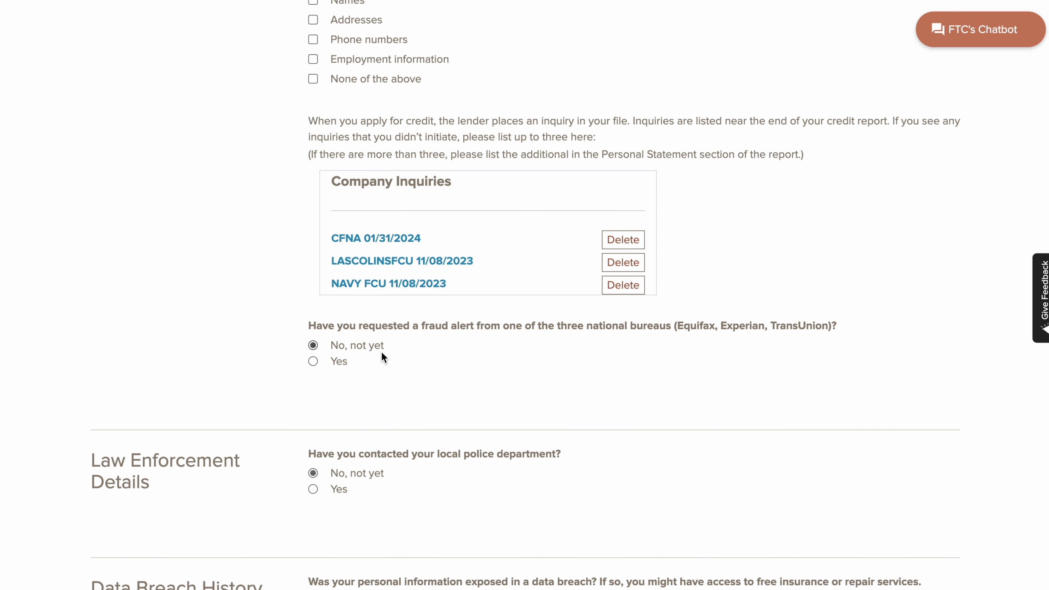
scroll(386, 348, down, 2)
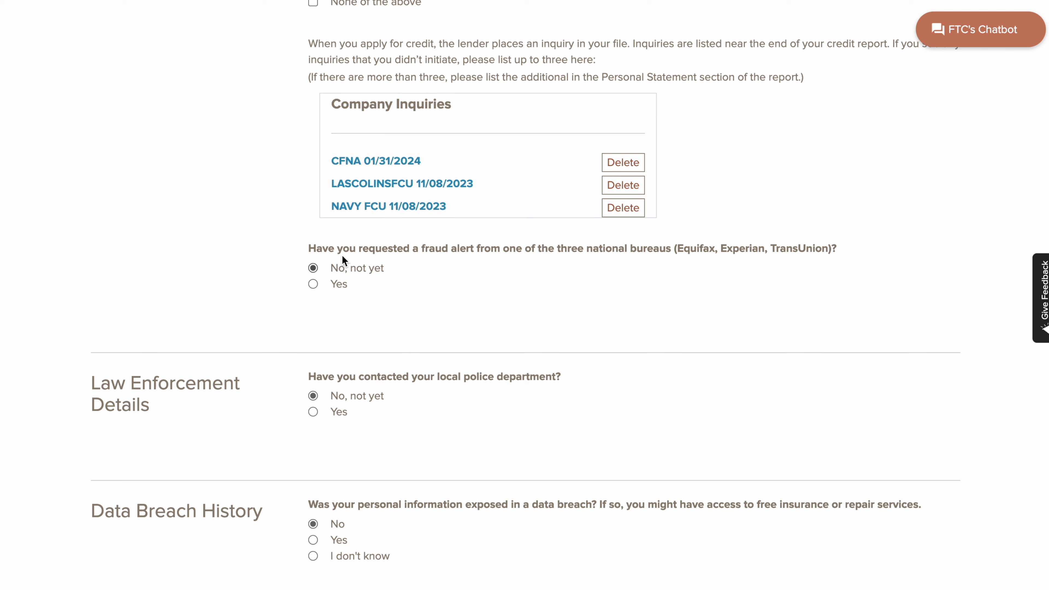
scroll(336, 268, down, 4)
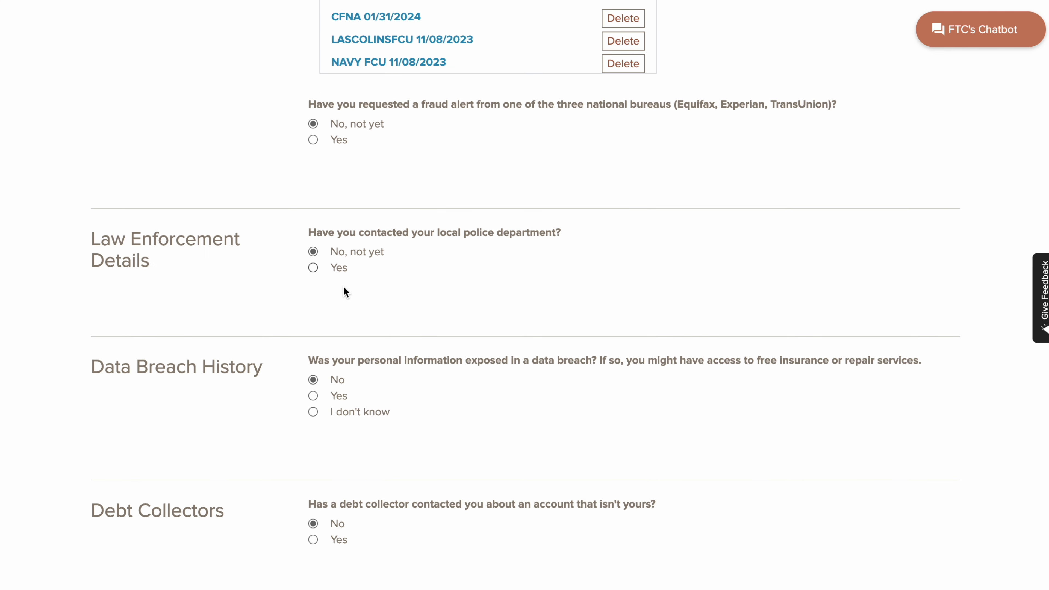
scroll(313, 330, down, 1)
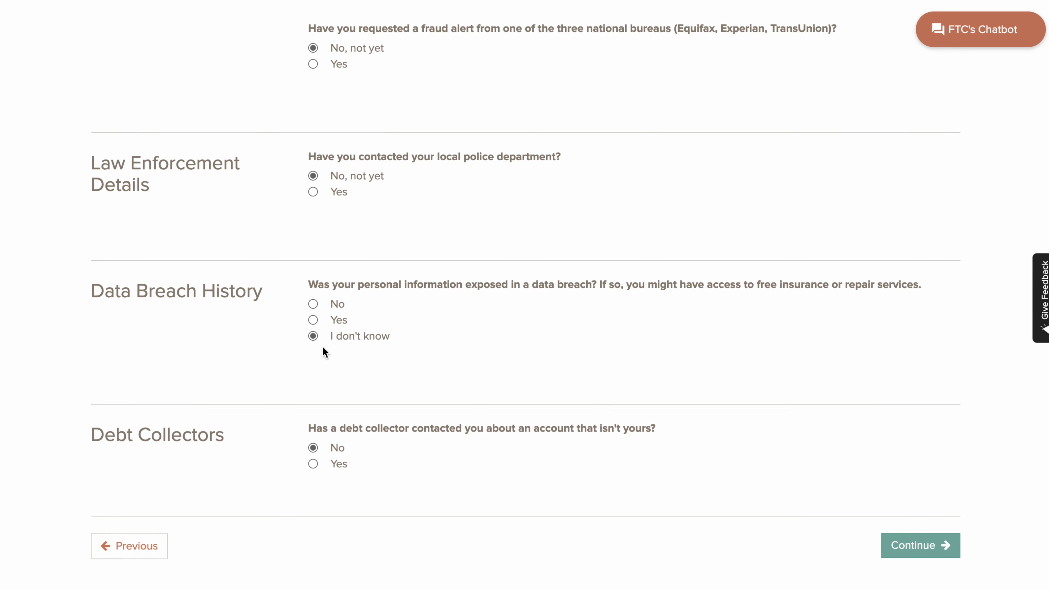
scroll(321, 351, down, 4)
click(313, 179)
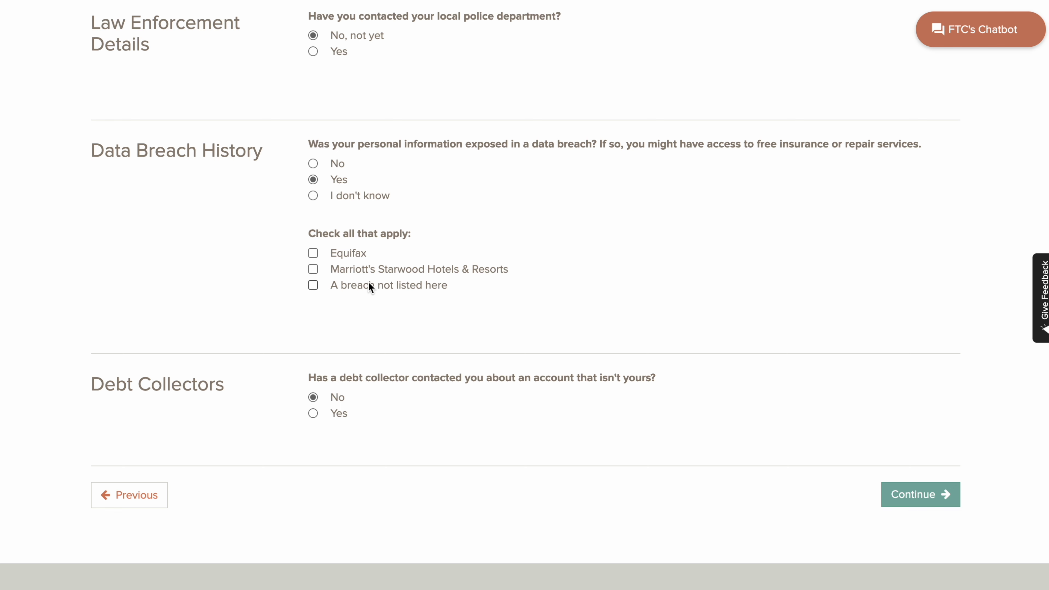
click(313, 195)
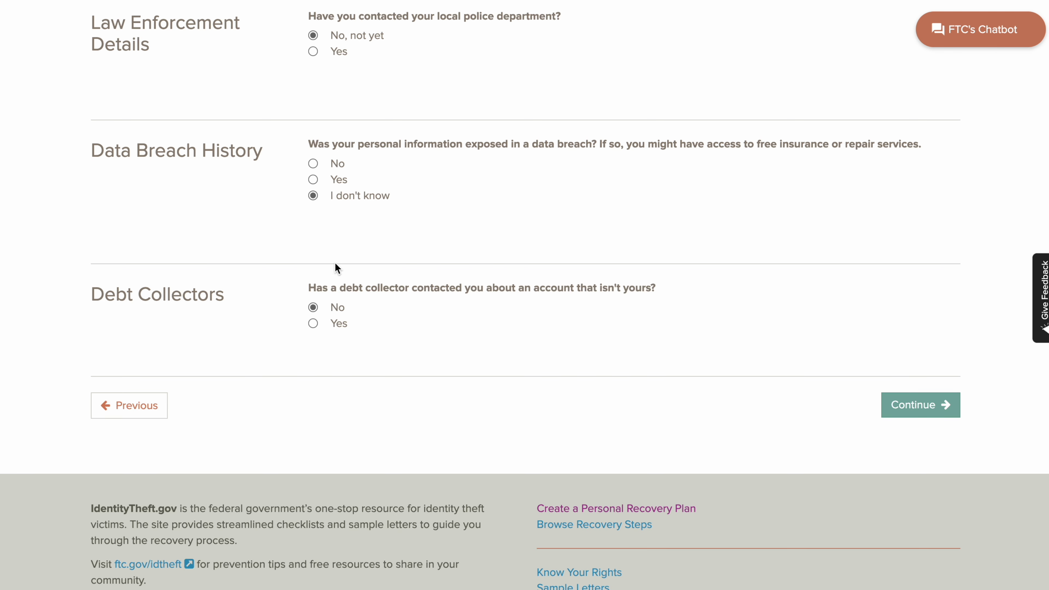
scroll(333, 270, down, 1)
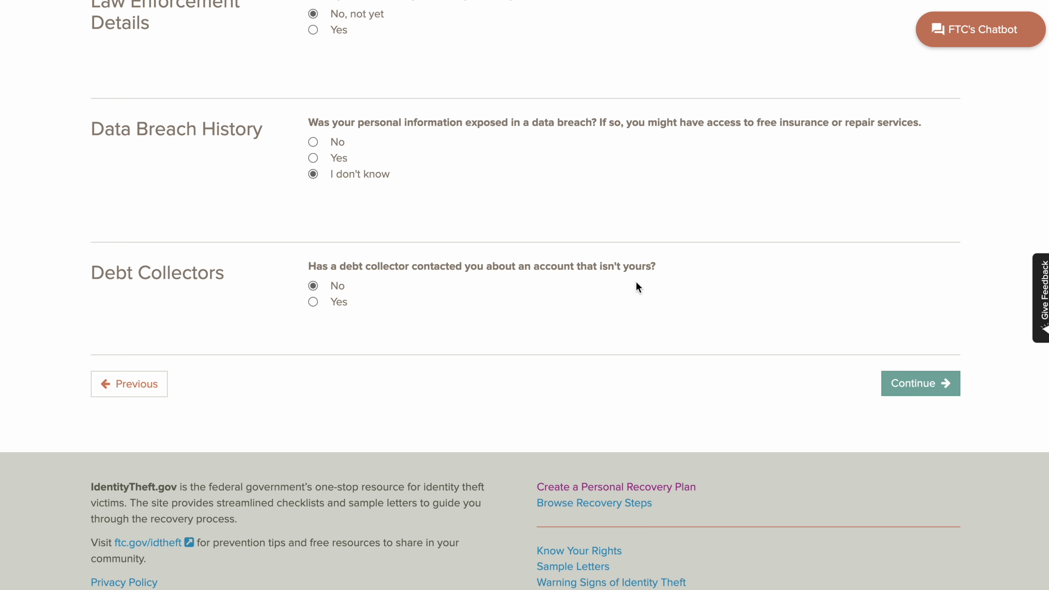
click(925, 391)
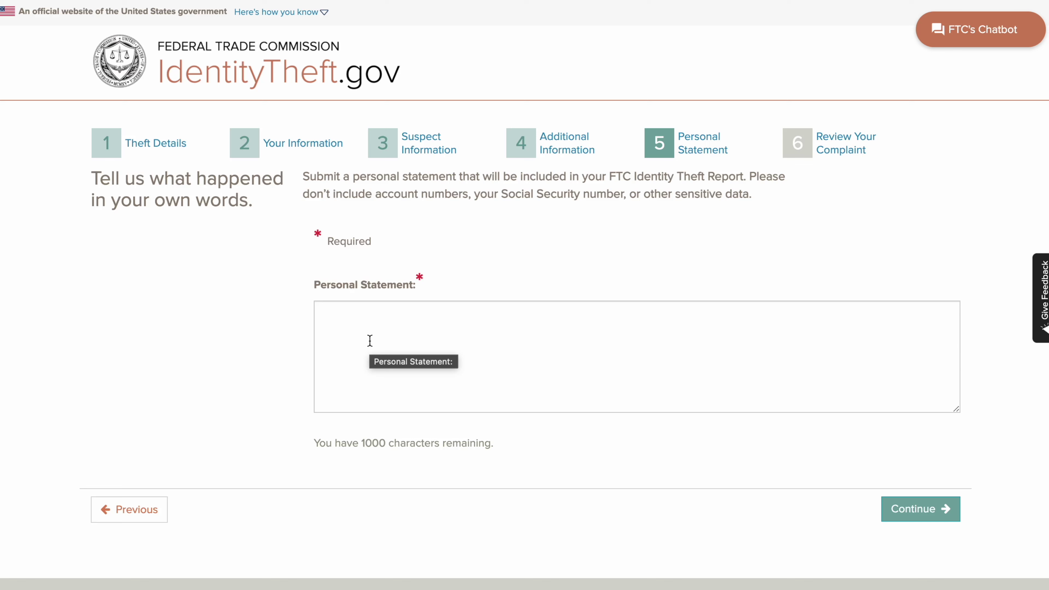
- Paste the statement listing CFNA, LASCOLINSFCU, NAVY FCU and REGIONALAC inquiries, then continue to review
click(371, 341)
key(ctrl+v)
scroll(376, 345, down, 1)
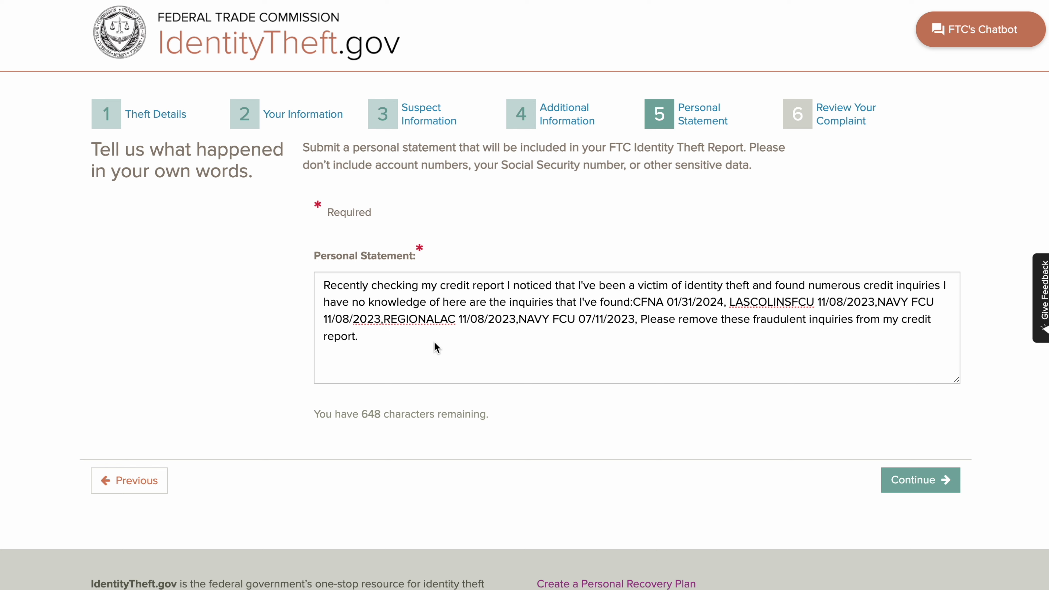
click(924, 479)
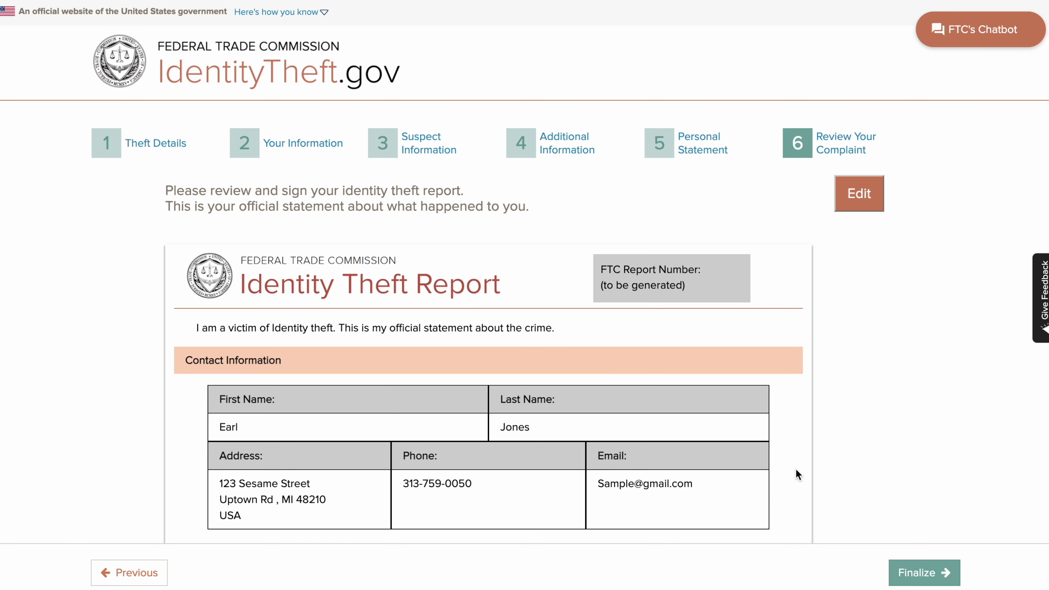
- Review the Identity Theft Report and tick the signature acknowledgment checkbox
scroll(514, 382, down, 5)
scroll(514, 381, up, 5)
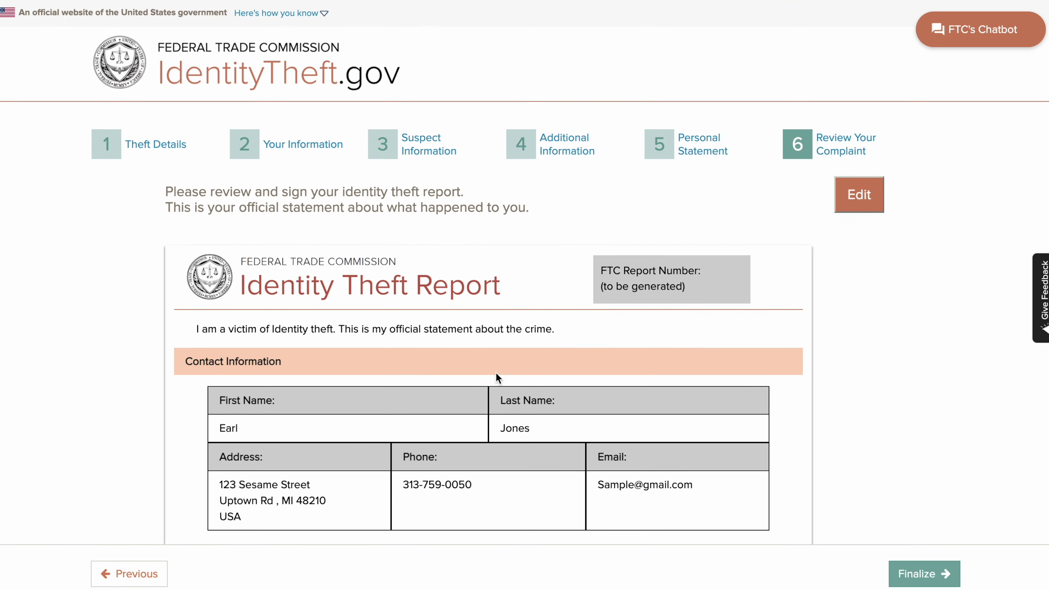
scroll(496, 372, down, 6)
scroll(399, 312, down, 6)
scroll(415, 305, up, 6)
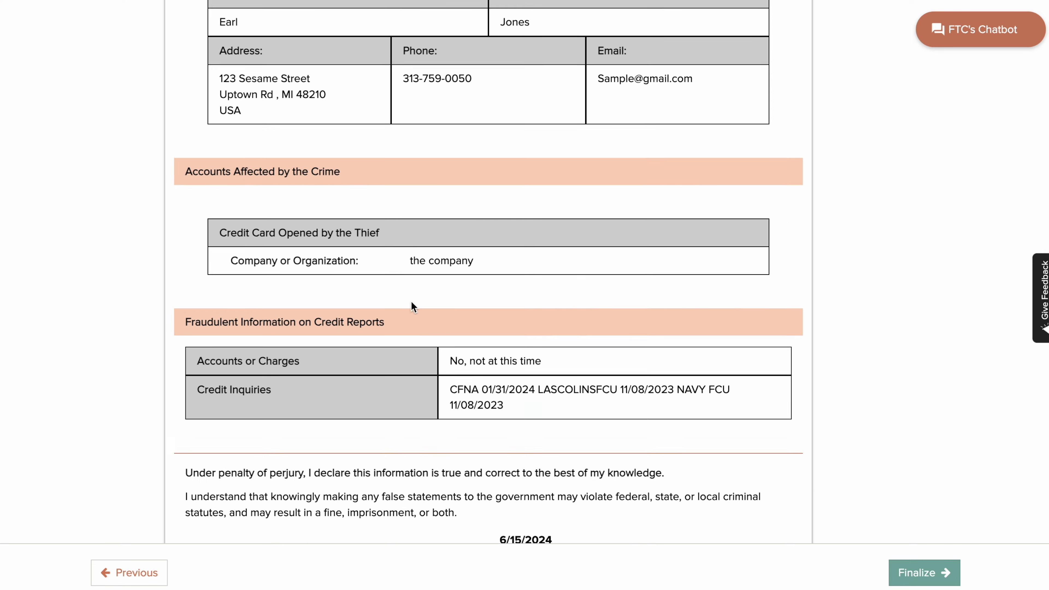
scroll(363, 239, up, 6)
scroll(362, 242, down, 15)
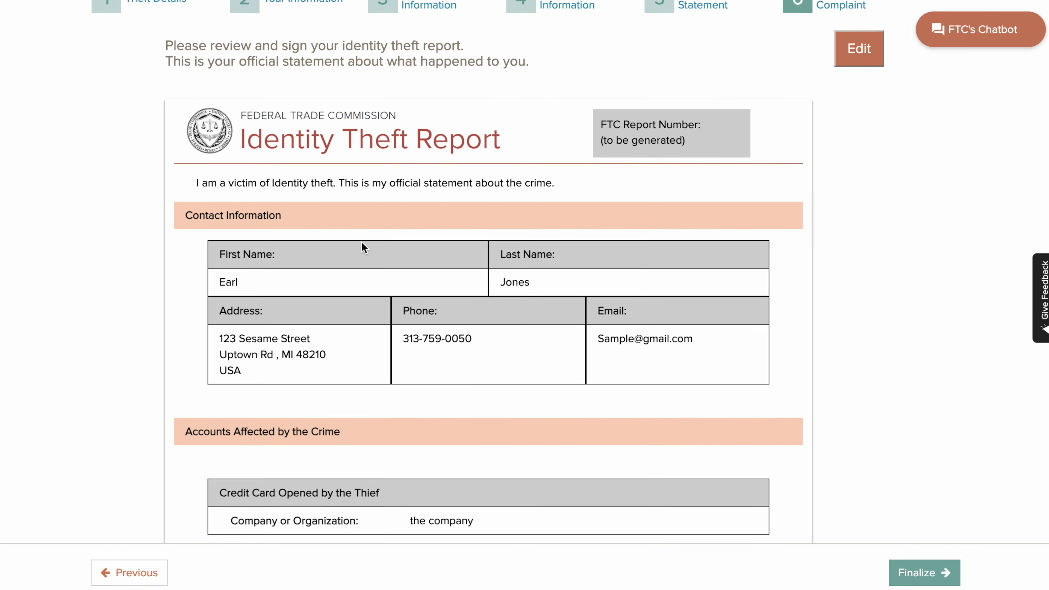
scroll(260, 418, up, 2)
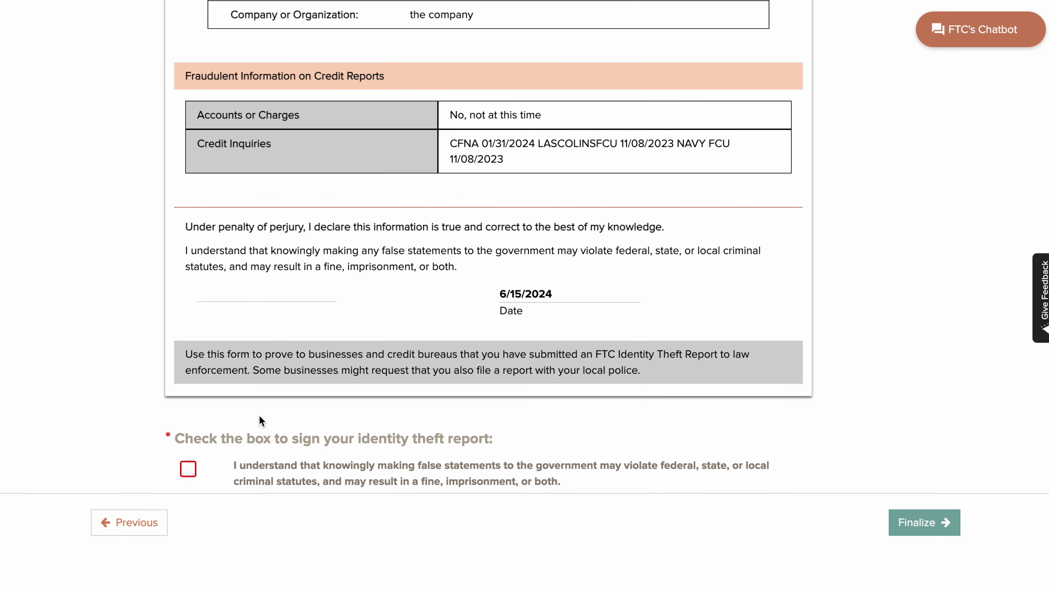
click(188, 471)
- Keep the perjury acknowledgment checked and finalize the signed report
scroll(340, 351, up, 6)
scroll(393, 310, up, 1)
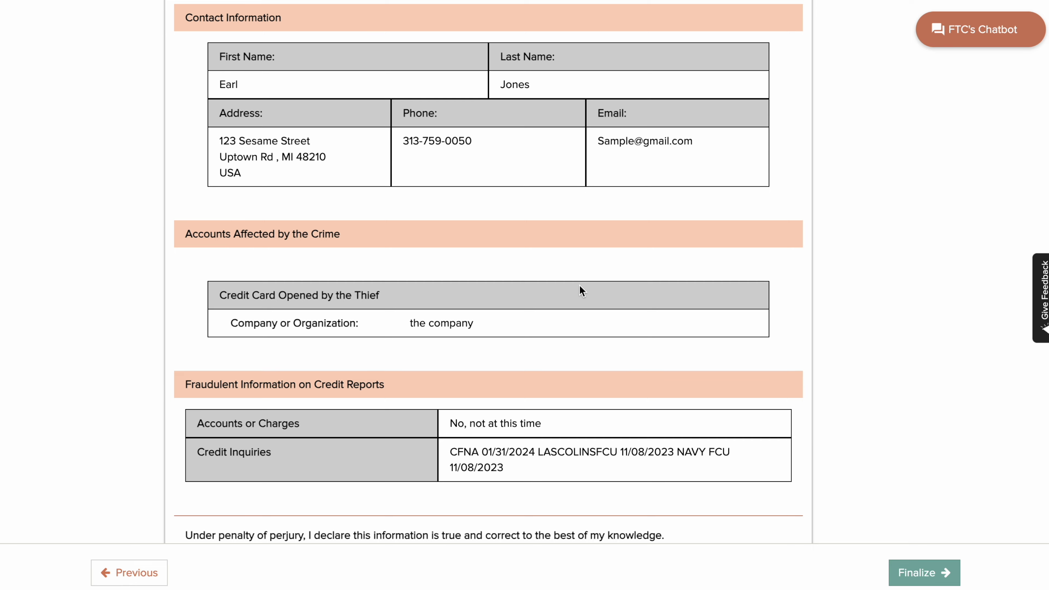
scroll(571, 288, up, 4)
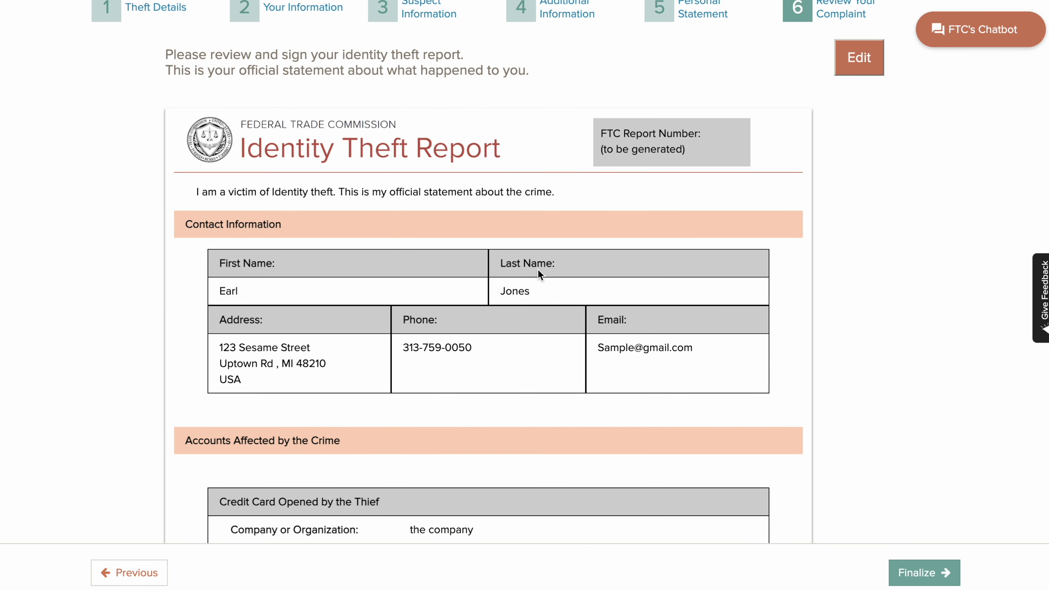
scroll(537, 269, down, 9)
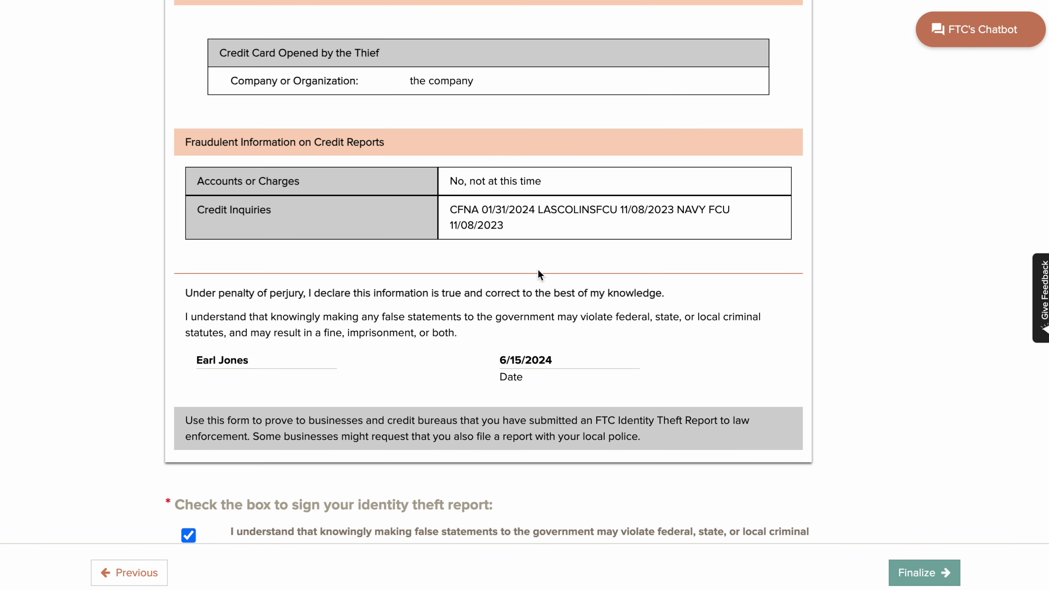
scroll(537, 269, down, 1)
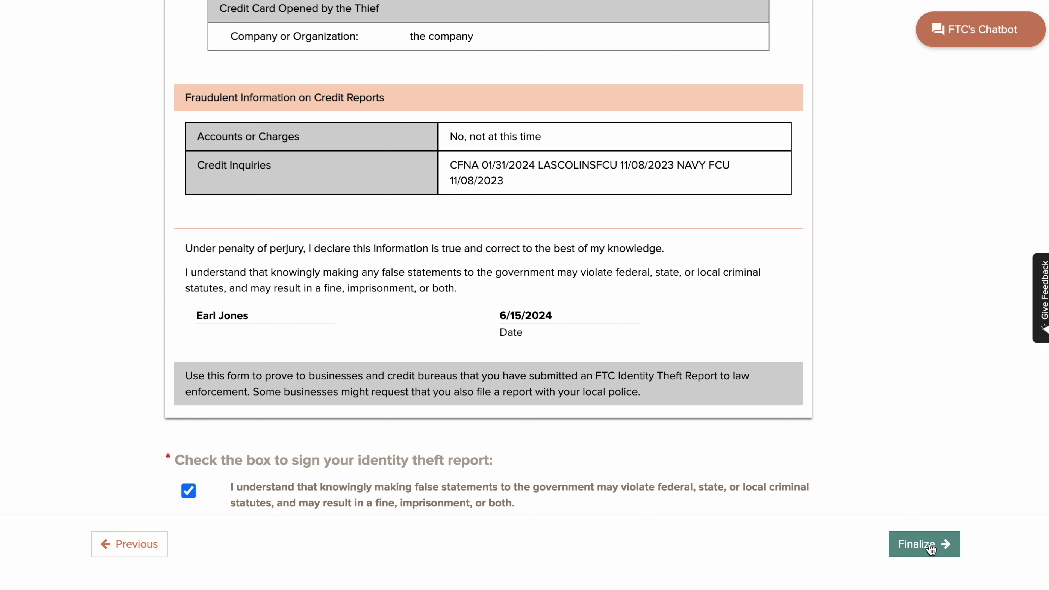
scroll(678, 427, down, 1)
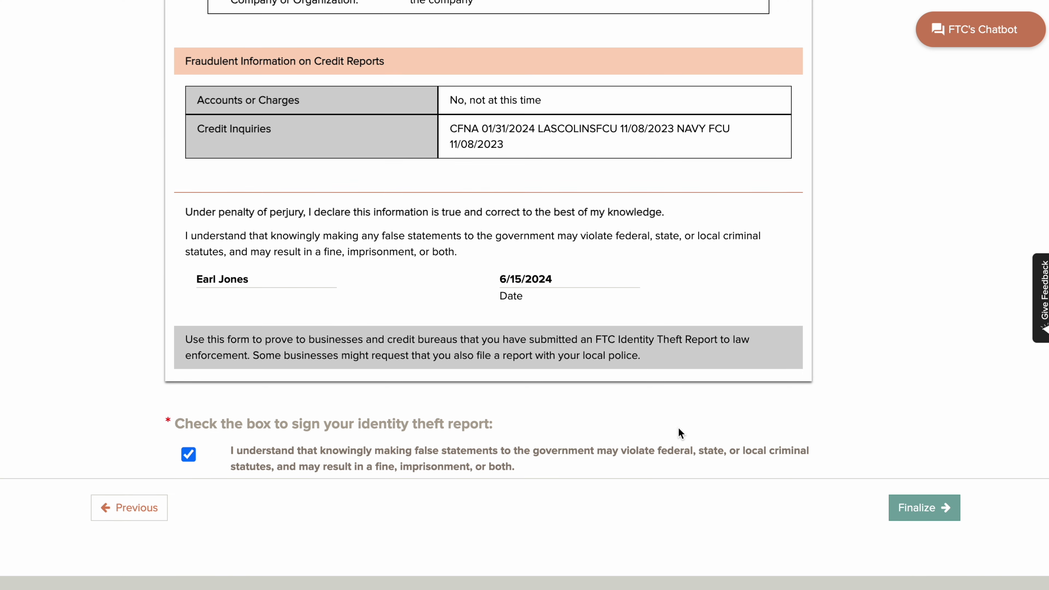
click(188, 437)
click(189, 436)
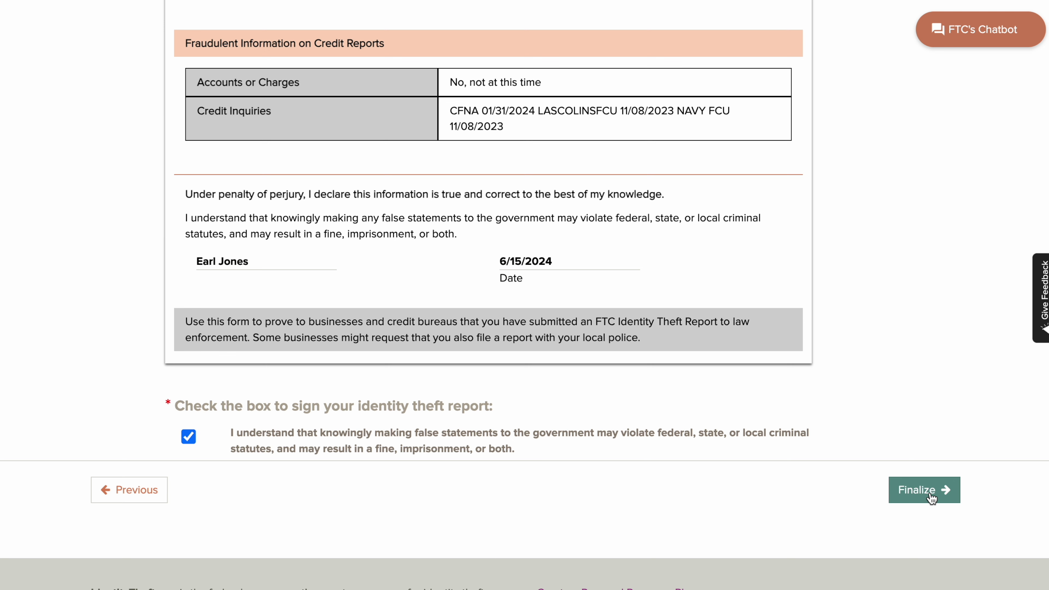
click(933, 494)
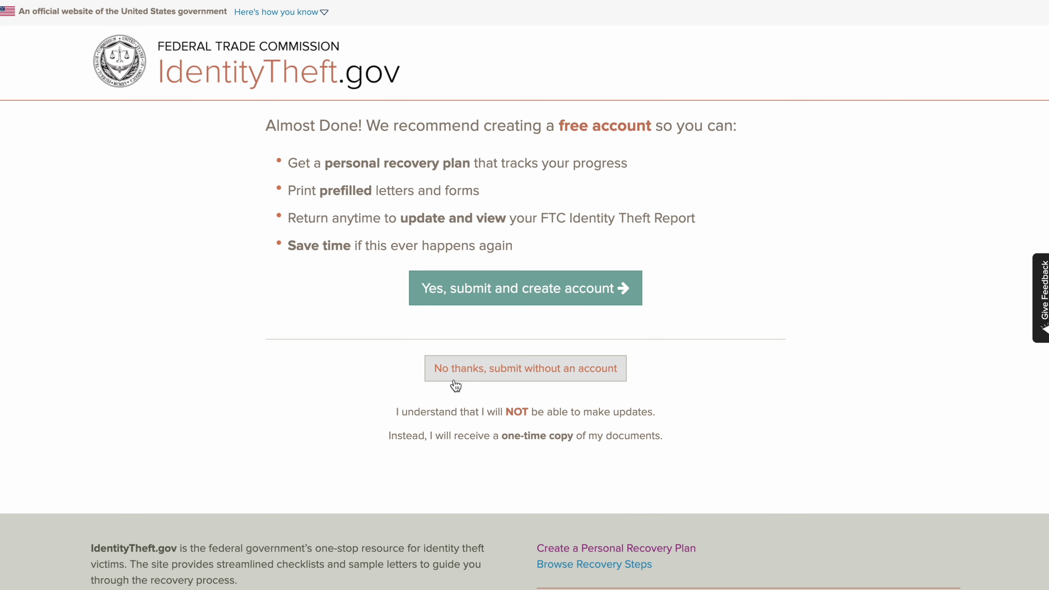
- Submit the report without an account, then download the Identity Theft Report PDF
click(486, 378)
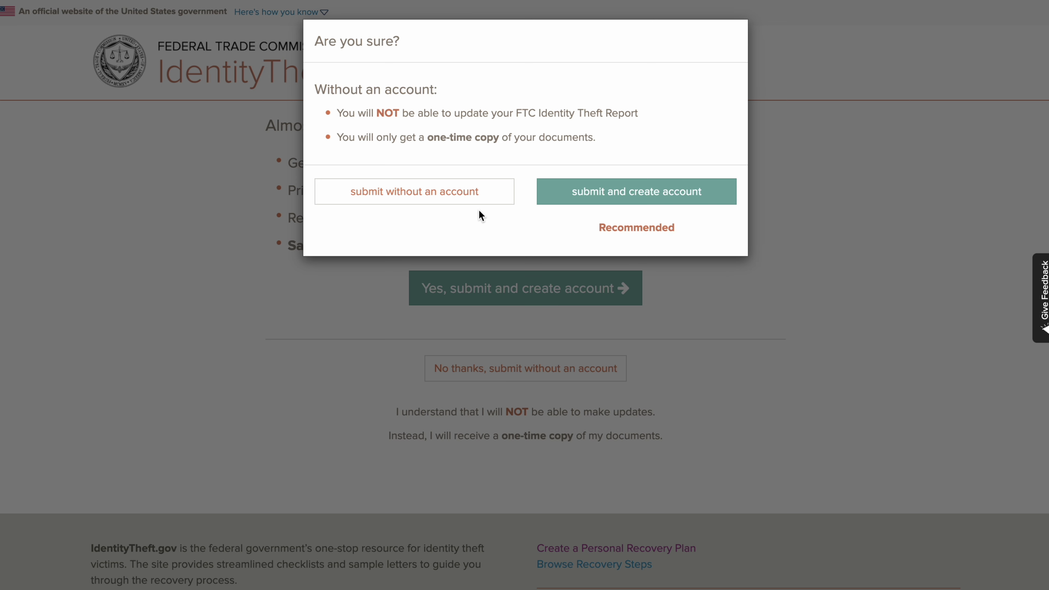
click(470, 196)
click(688, 145)
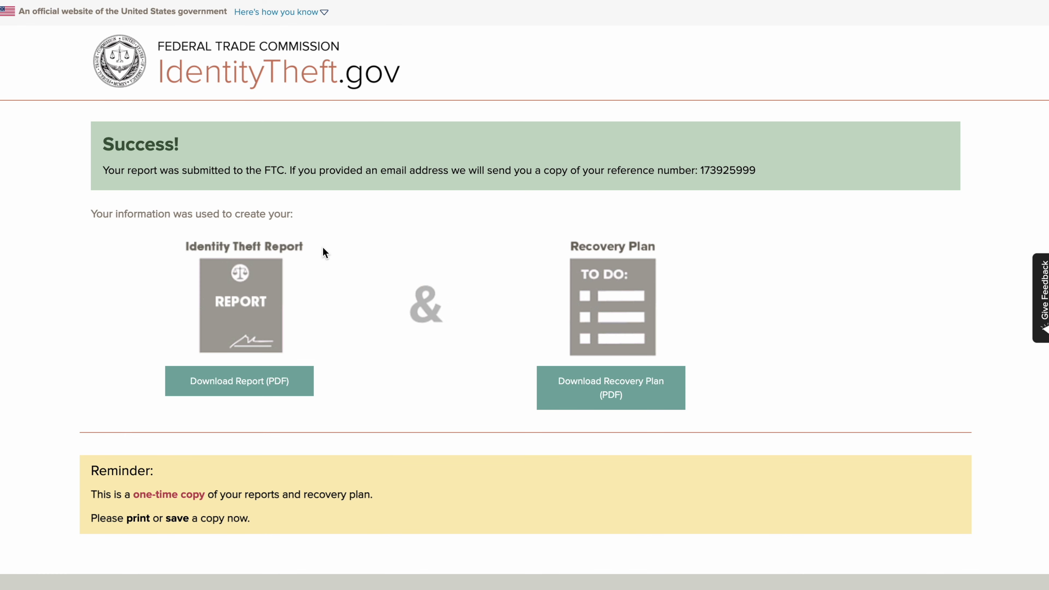
click(247, 390)
click(236, 388)
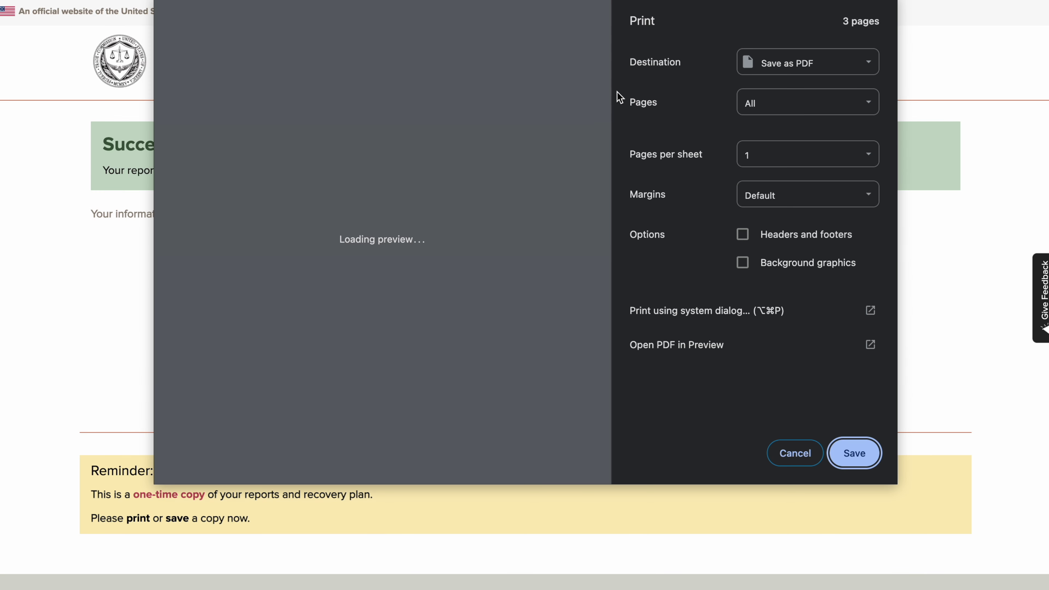
- Save the report PDF to Downloads with the filer's name and 'TU' prefixed to the file name
click(854, 453)
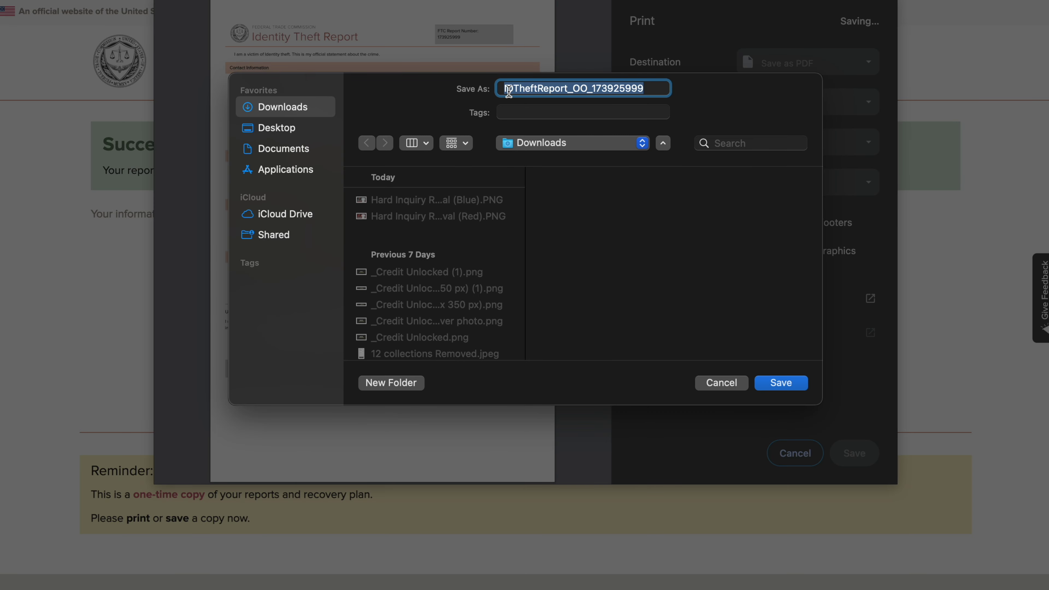
key(Left)
key(Caps_Lock)
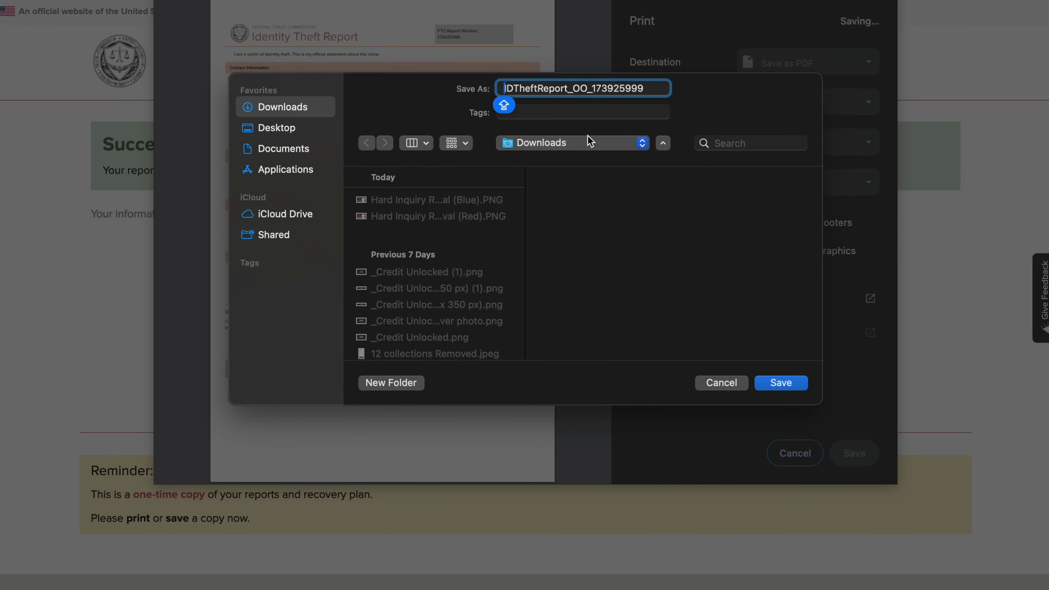
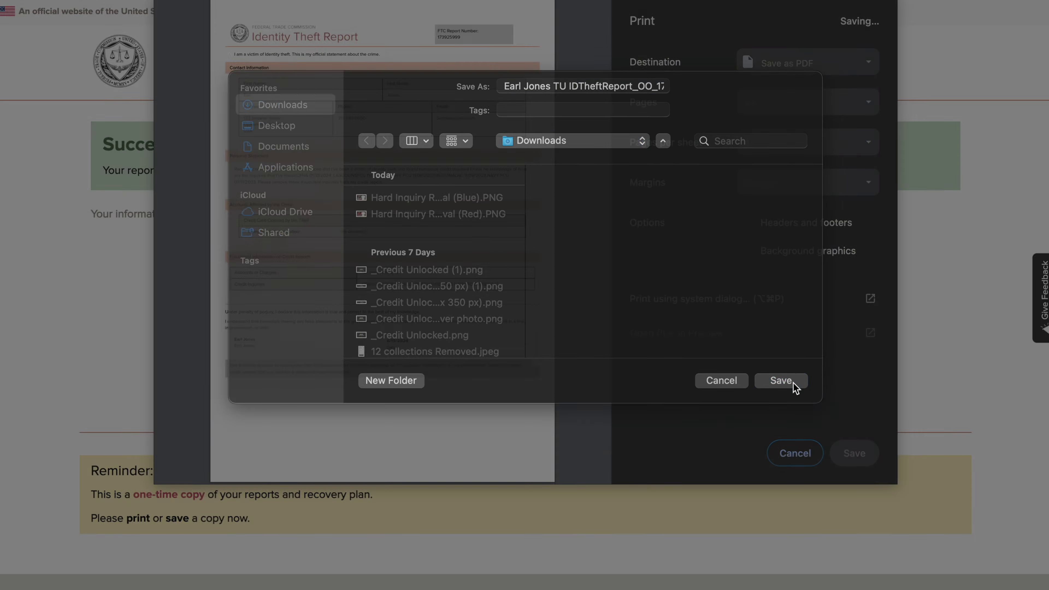
click(787, 383)
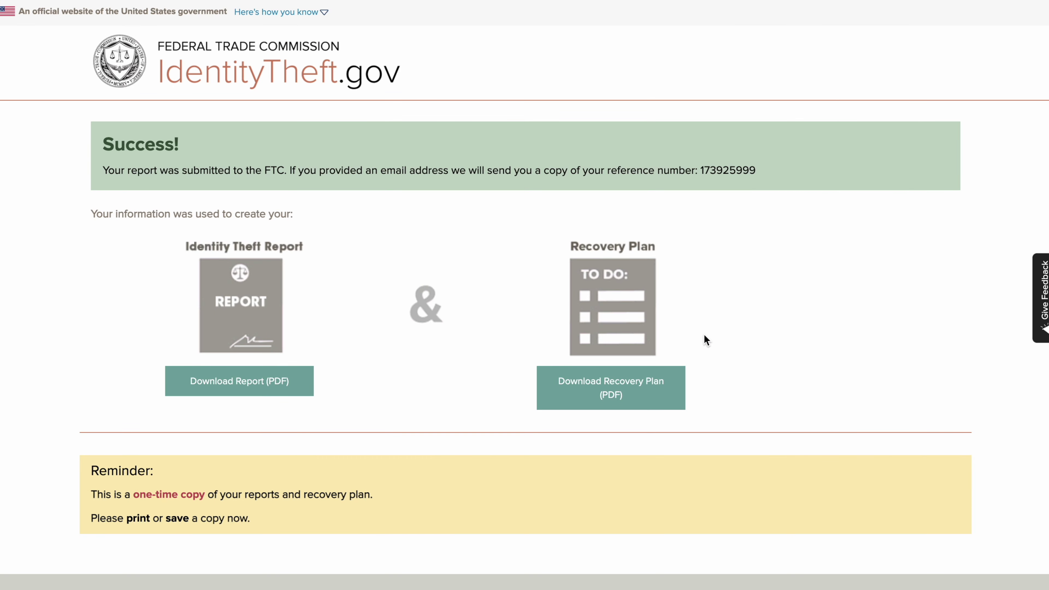